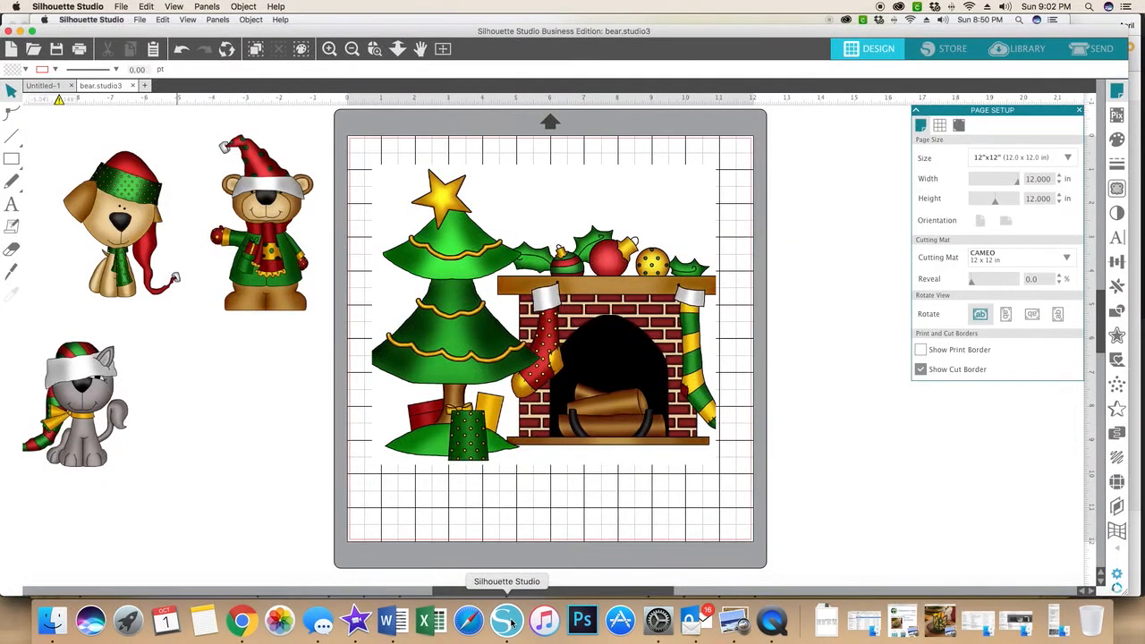
Switch to Finder and add mouse.jpg from the Christmas_Animals folder to the design
click(434, 338)
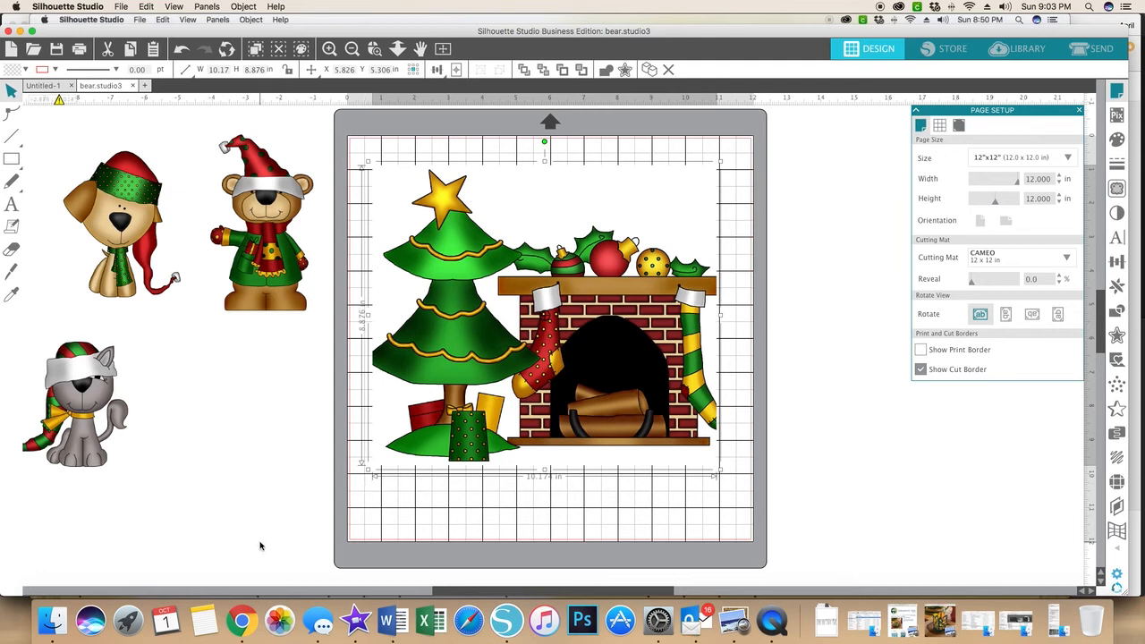
click(59, 621)
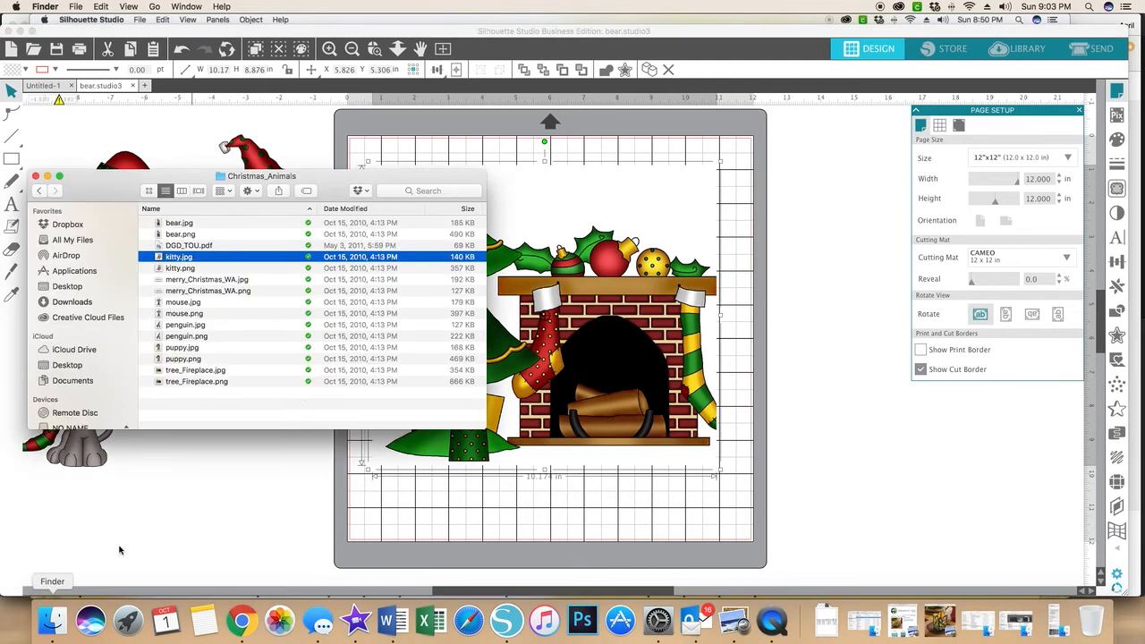
drag(206, 179, 203, 106)
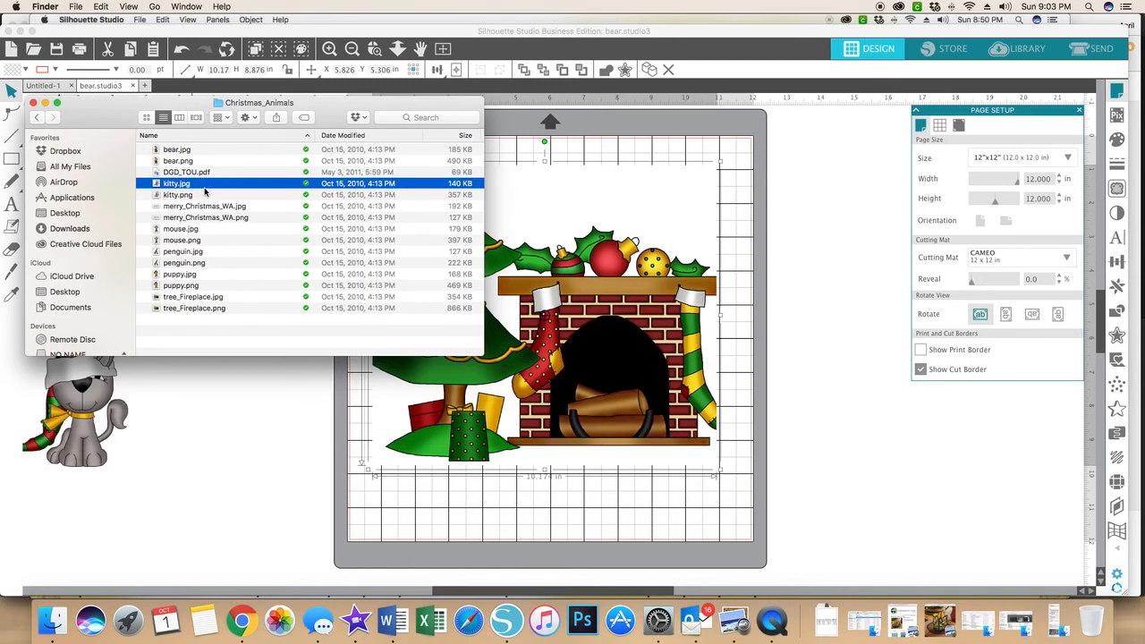
click(180, 231)
drag(180, 230, 320, 514)
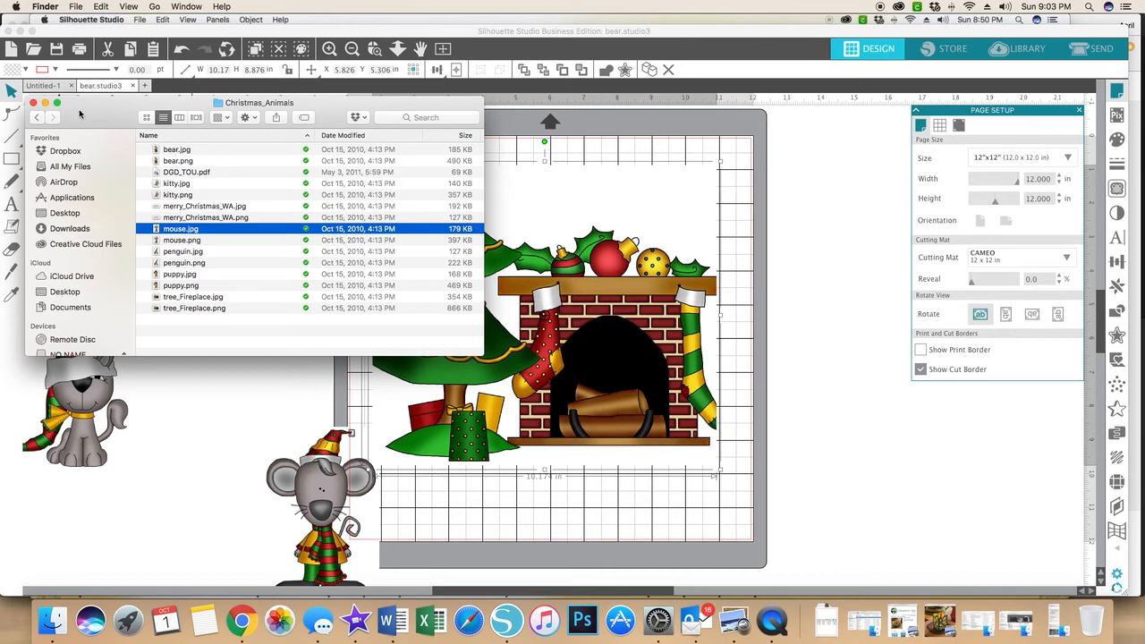
Return to Silhouette Studio and place the mouse image off the page, beside the kitty and below the bear
click(310, 479)
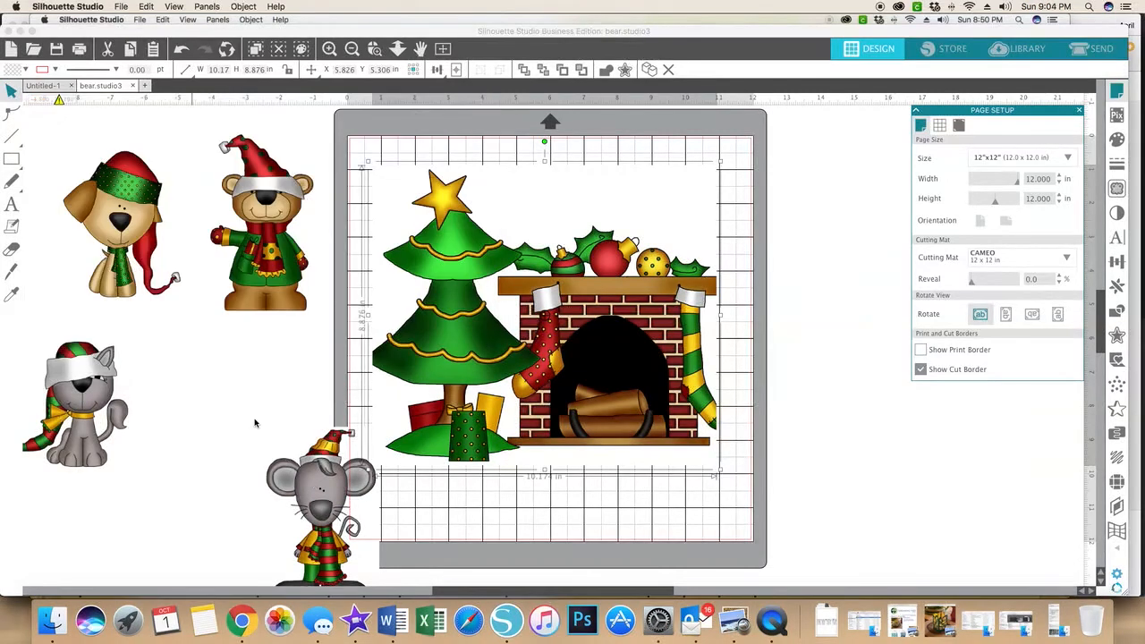
drag(315, 486, 224, 381)
click(283, 375)
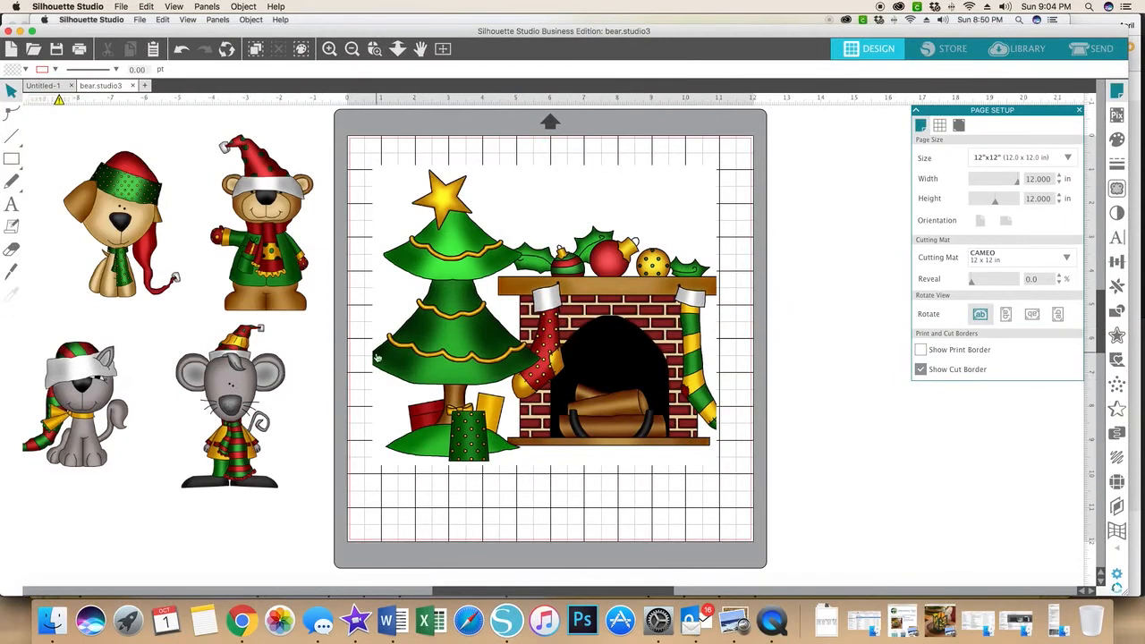
Stretch the tree and fireplace image horizontally to about 12.11 in wide
click(508, 307)
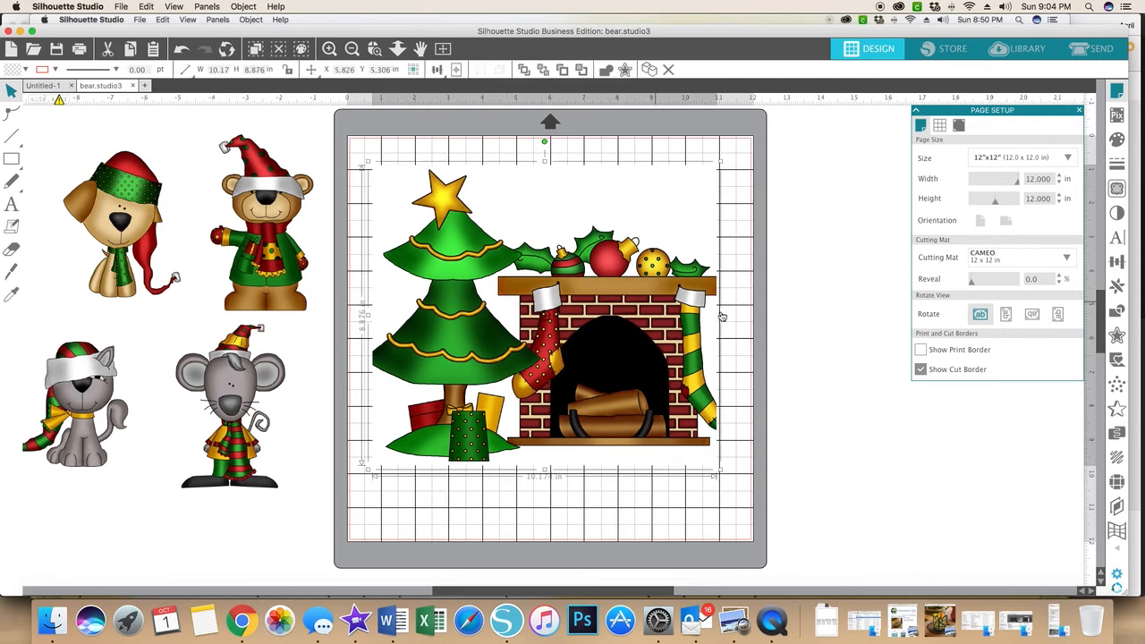
drag(746, 315, 785, 315)
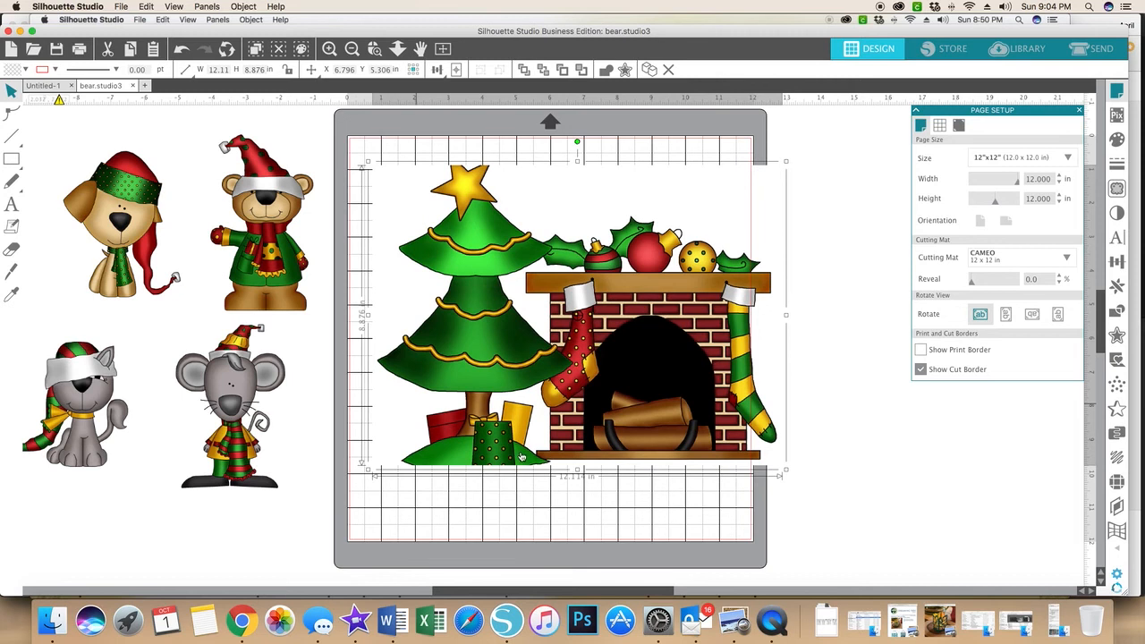
scroll(579, 474, up, 1)
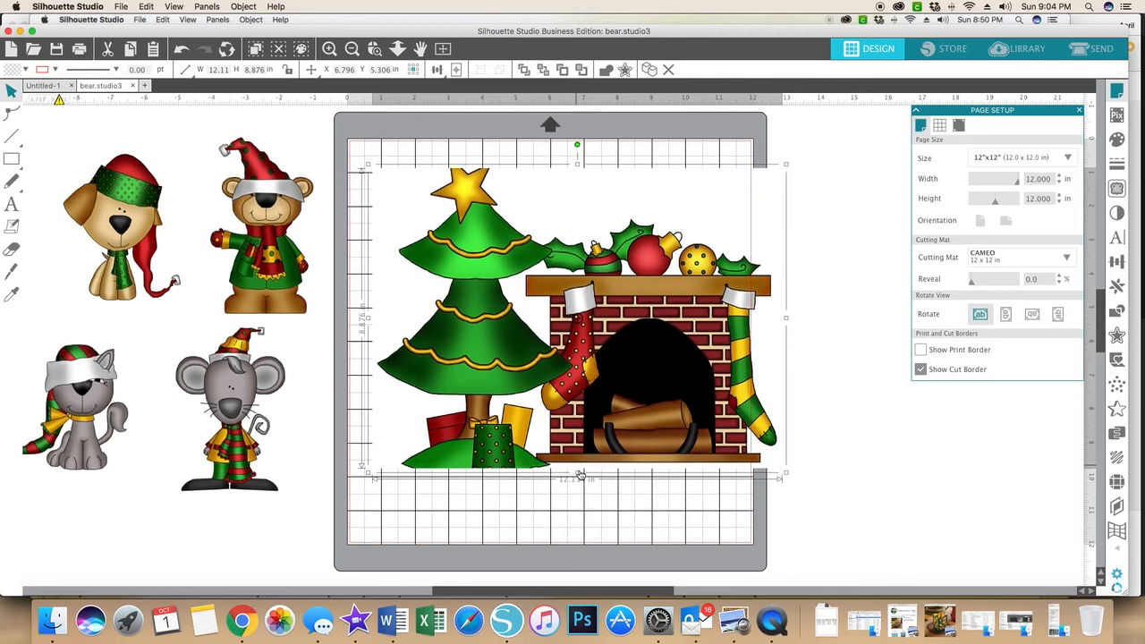
scroll(579, 474, down, 3)
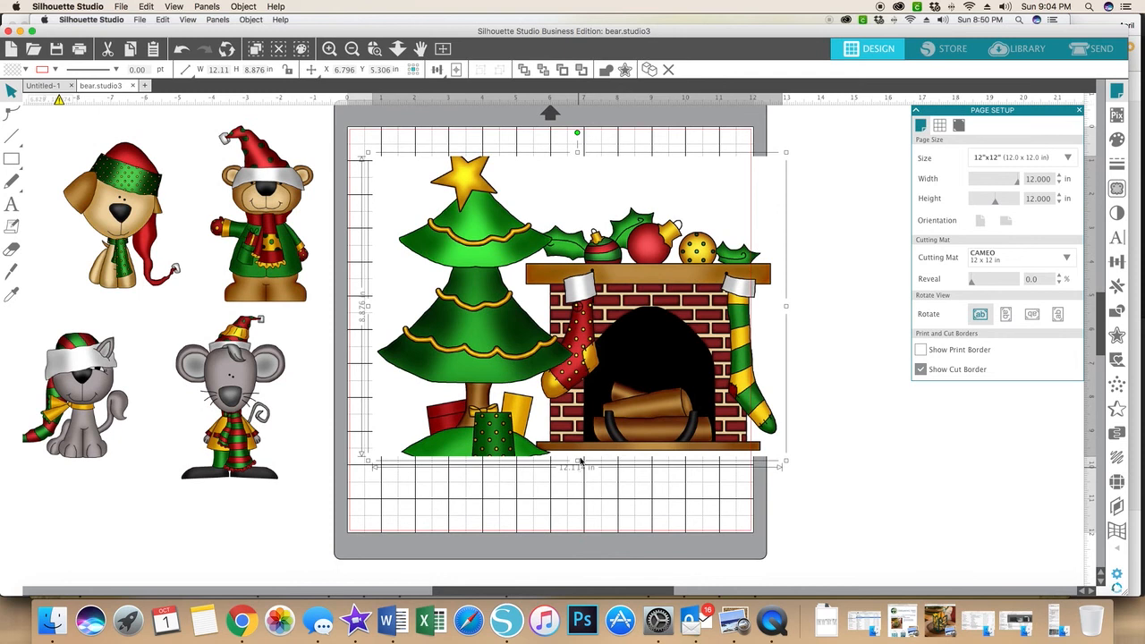
scroll(577, 463, up, 1)
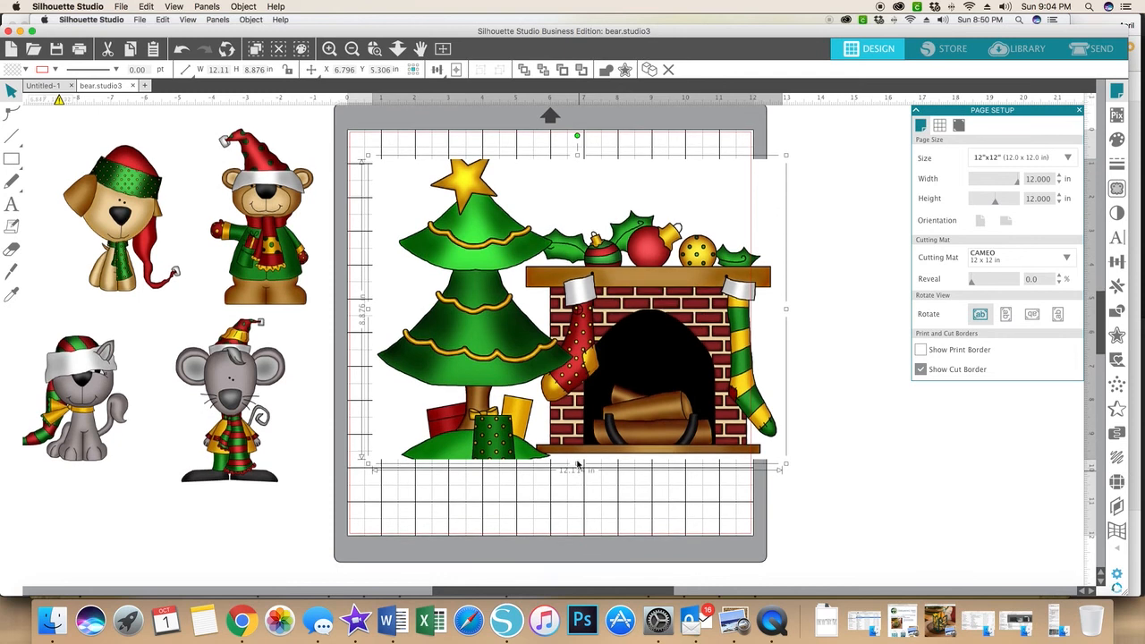
scroll(578, 464, up, 1)
click(578, 465)
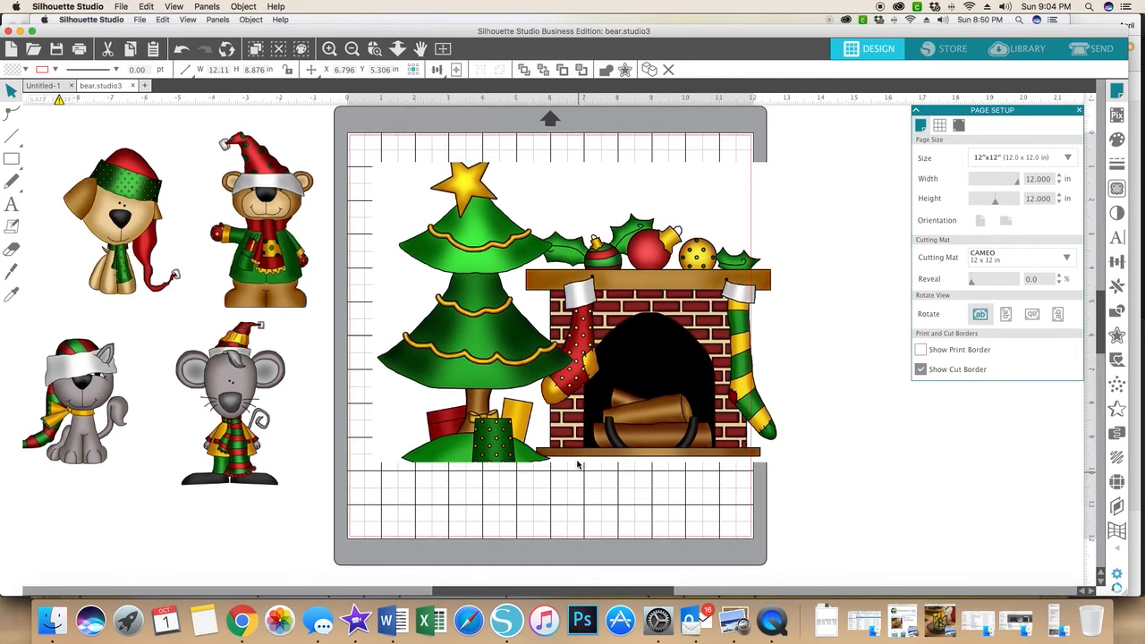
Shift the tree and fireplace image about 0.4 in down the page
click(578, 189)
key(Down)
scroll(578, 189, left, 1)
click(578, 189)
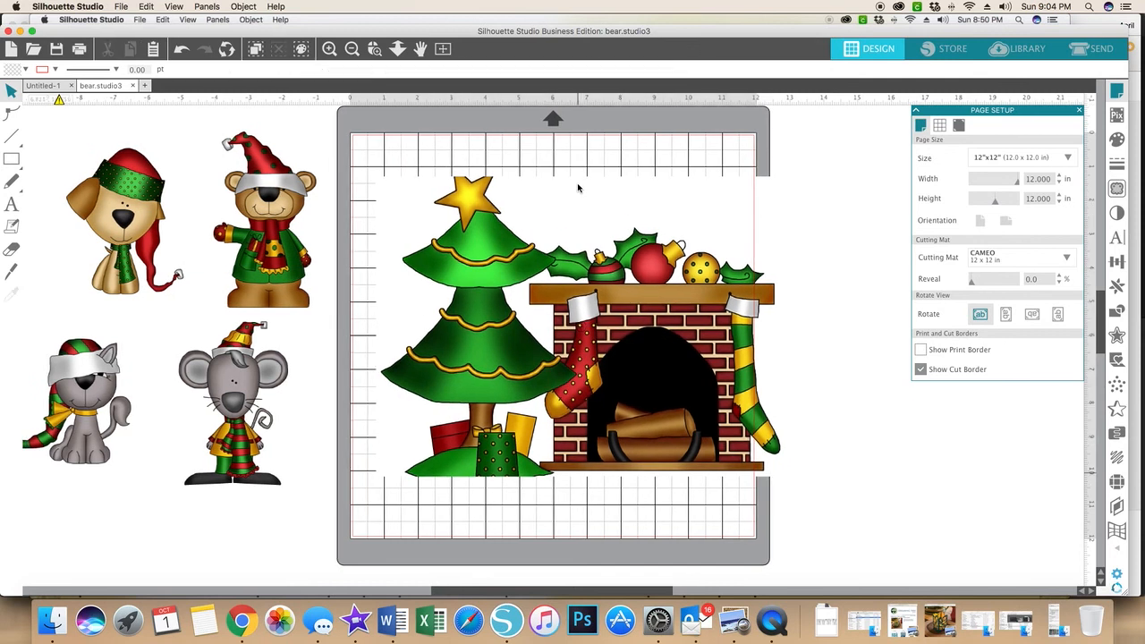
Stretch the tree and fireplace image upward to about 9.83 in tall
click(579, 188)
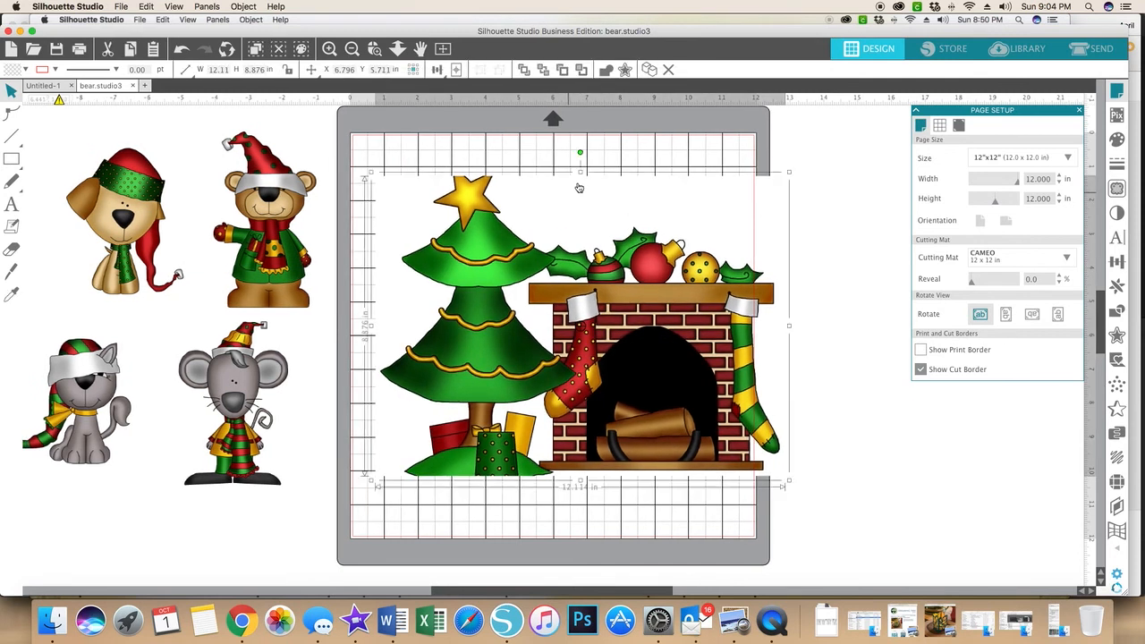
scroll(581, 175, left, 1)
scroll(581, 175, up, 1)
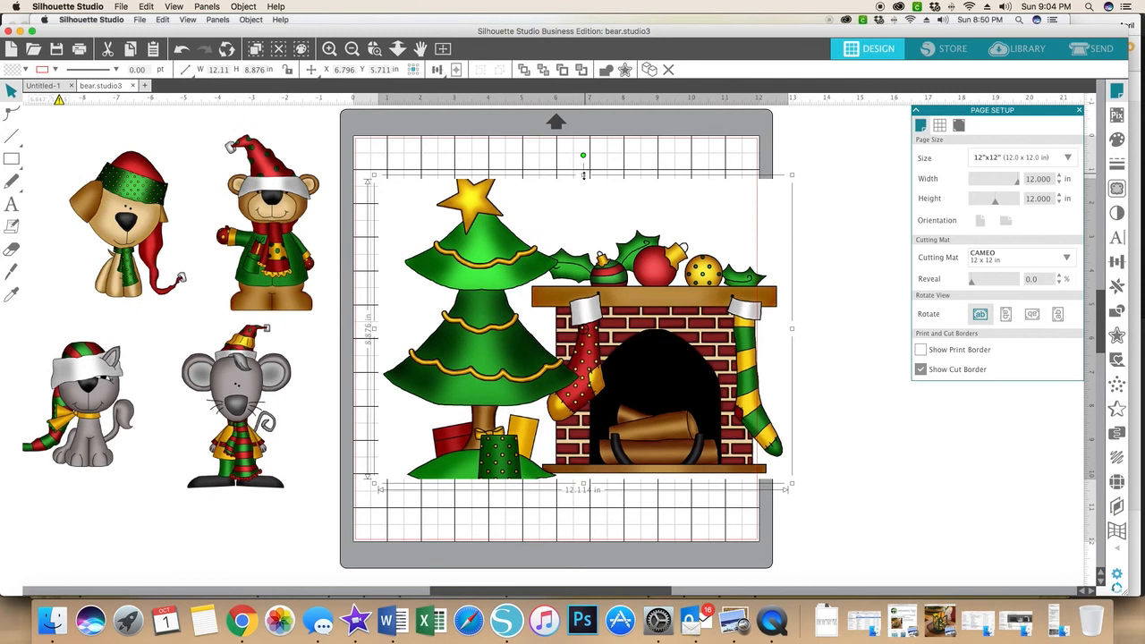
drag(584, 177, 582, 142)
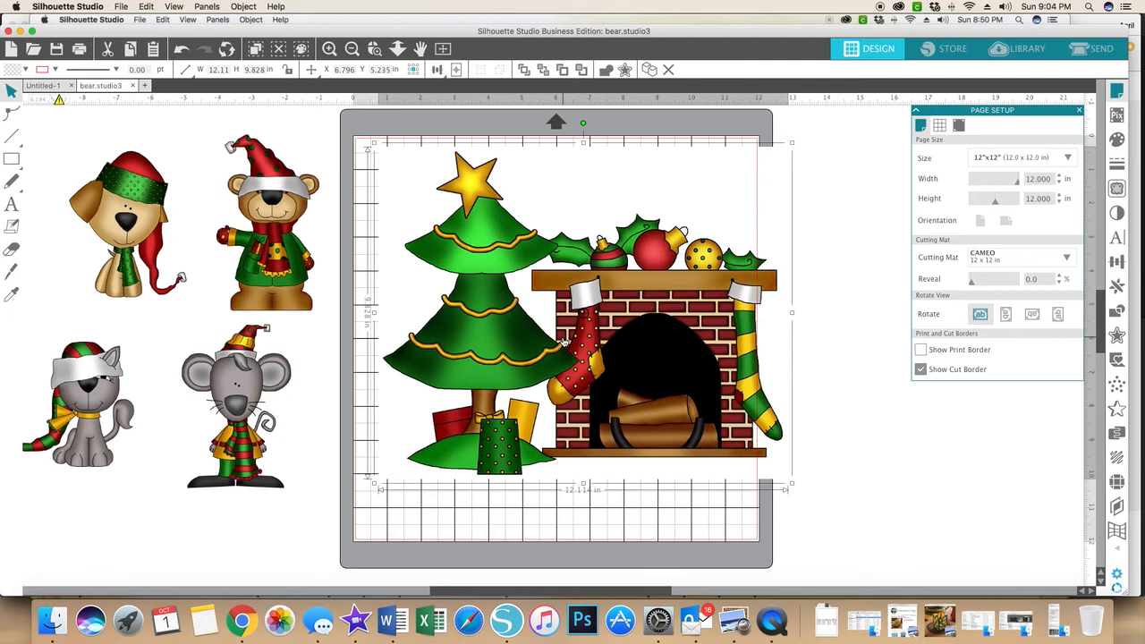
scroll(562, 342, down, 2)
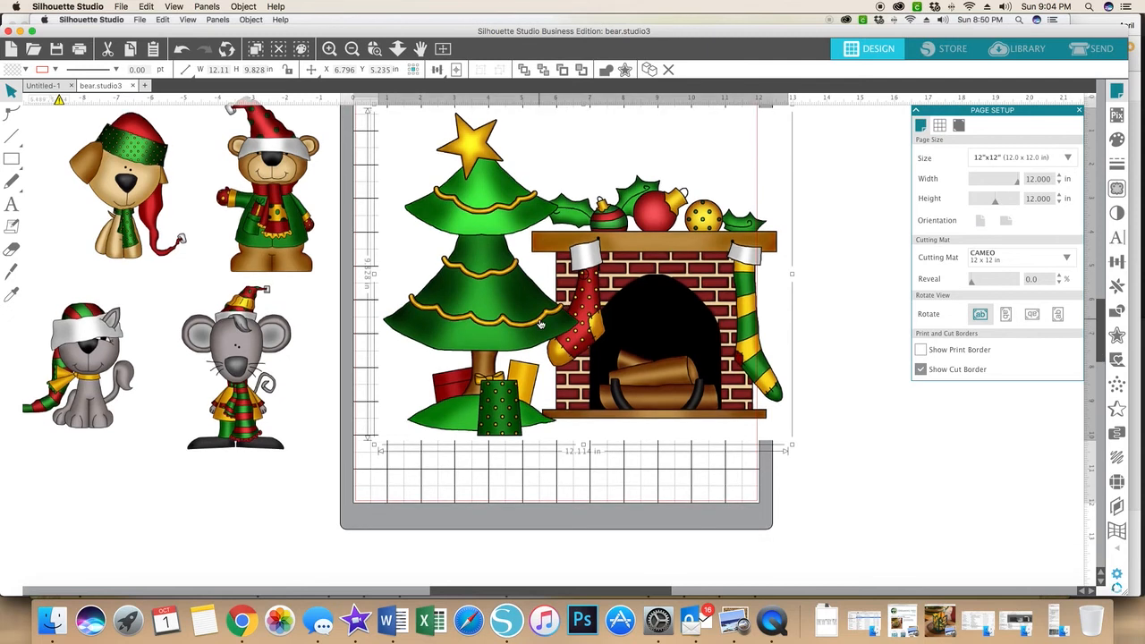
scroll(540, 324, up, 1)
scroll(384, 336, up, 1)
scroll(275, 234, up, 1)
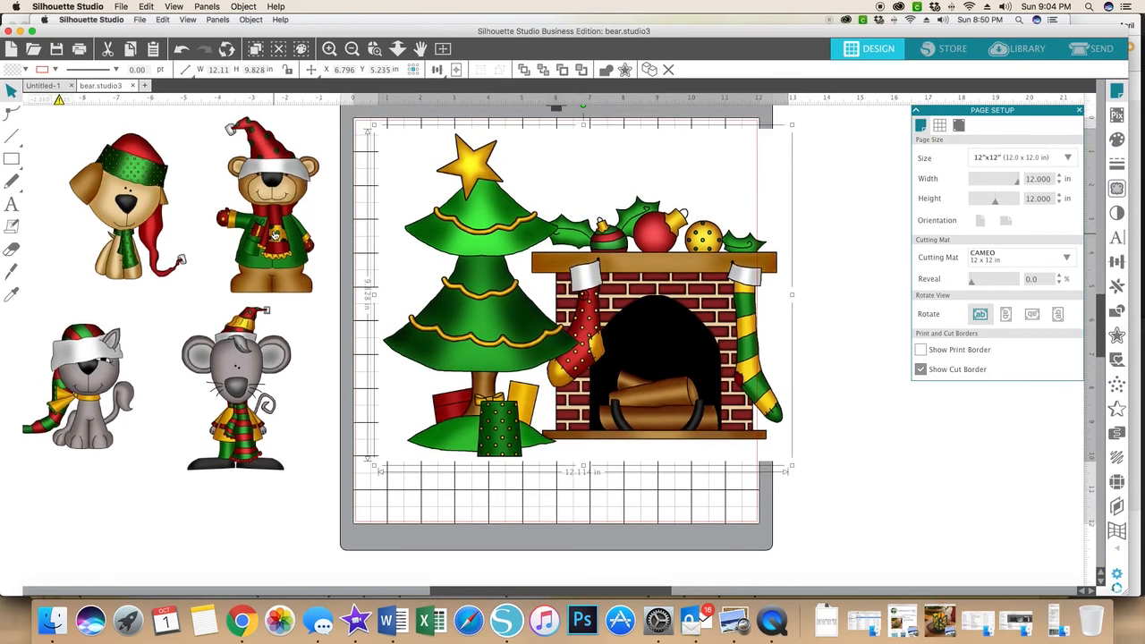
Copy the bear image into a new document and place it in the upper middle of the page
click(276, 235)
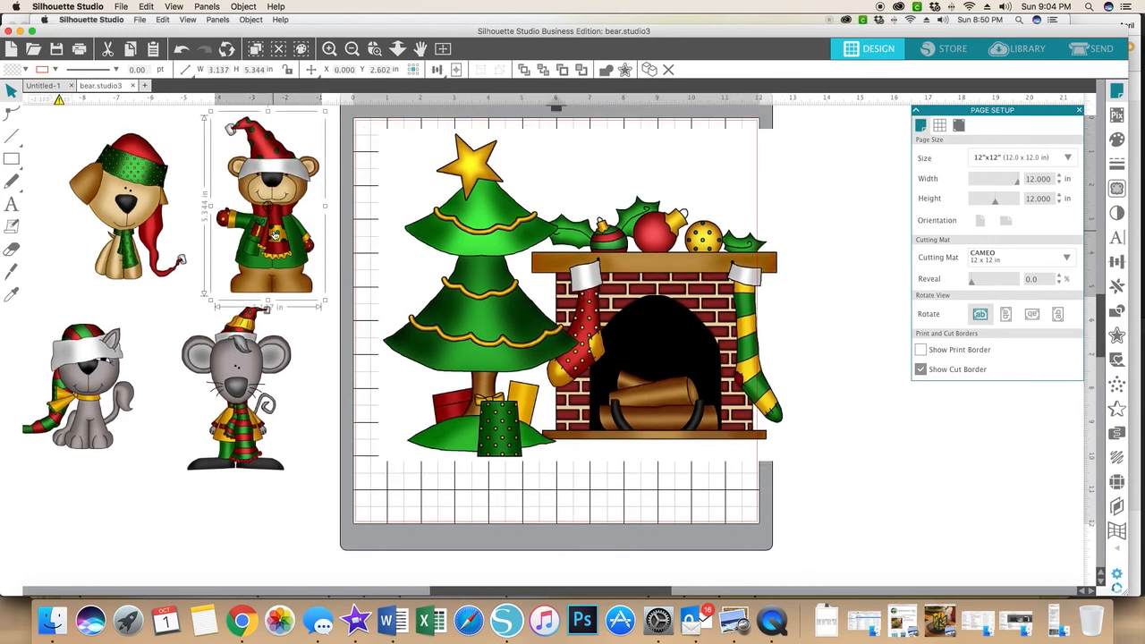
right_click(276, 234)
click(296, 279)
click(145, 86)
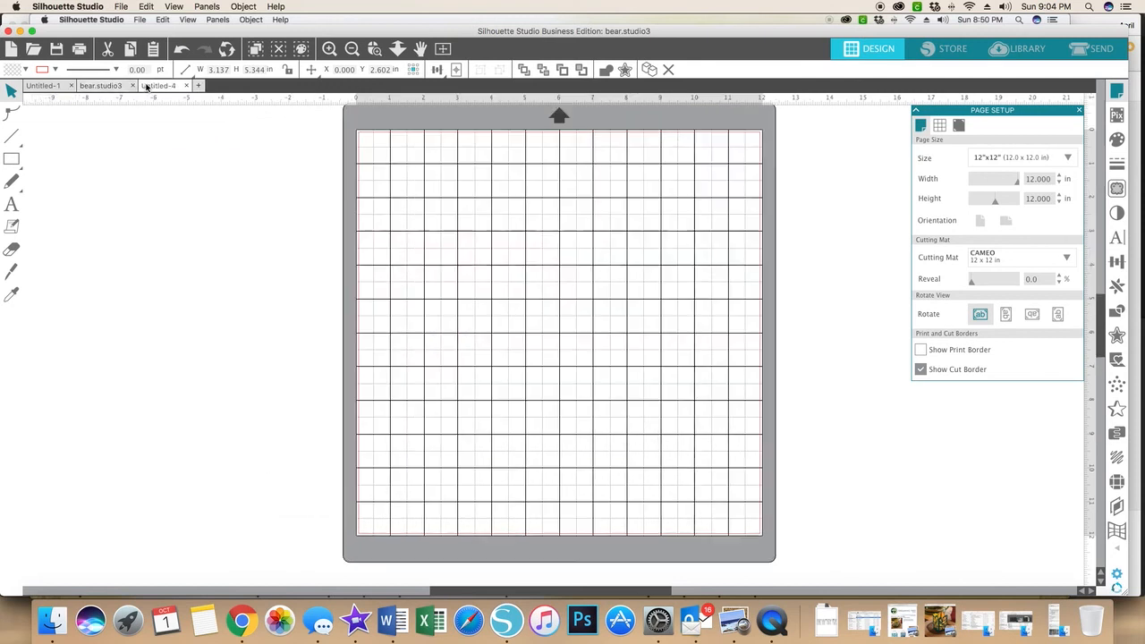
right_click(523, 272)
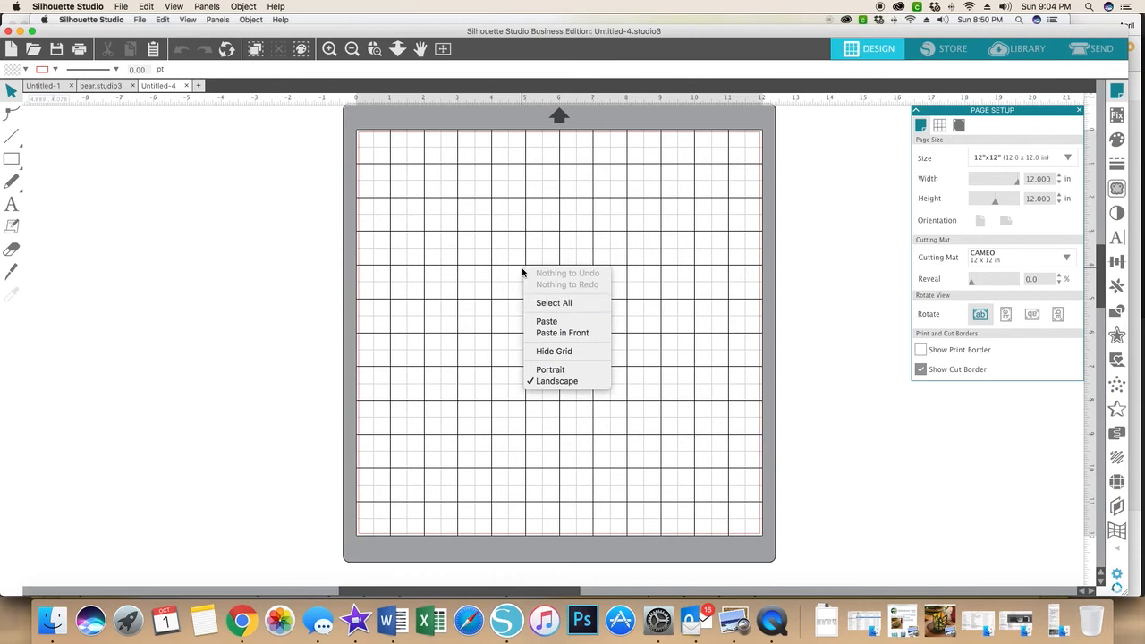
click(536, 315)
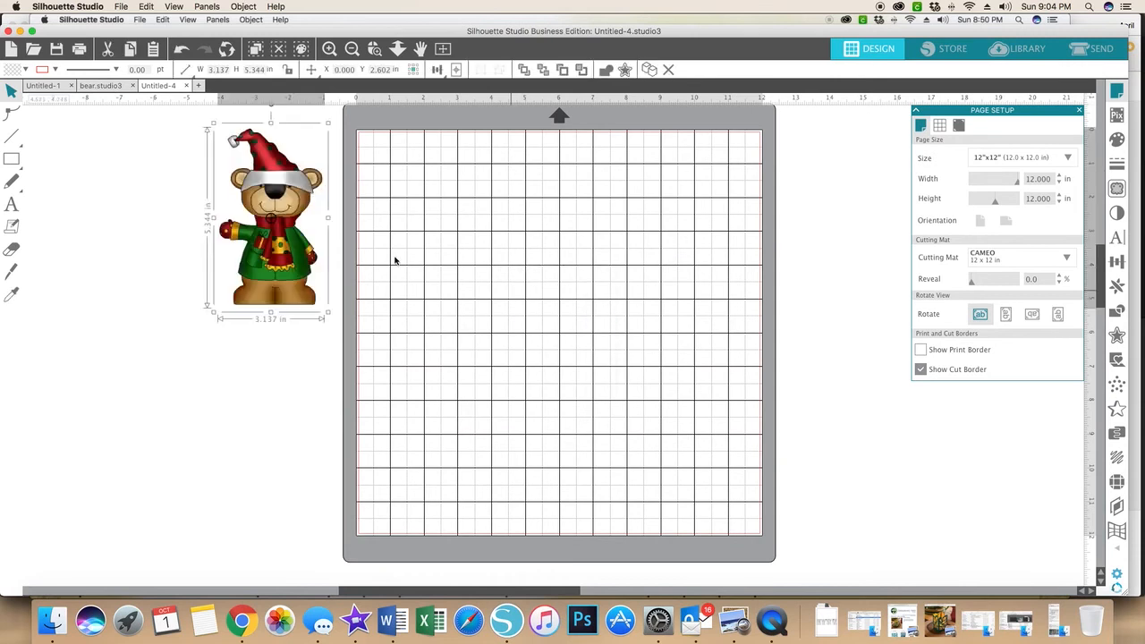
drag(295, 243, 543, 306)
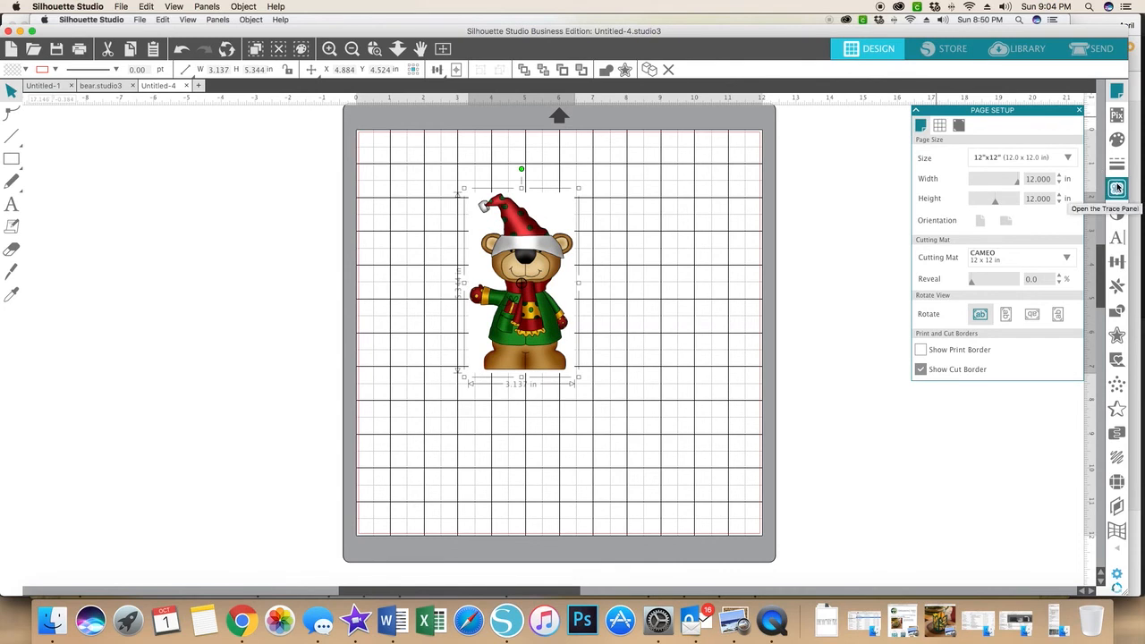
Set the new document's page size to Letter (8.5 x 11.0 in)
click(1119, 93)
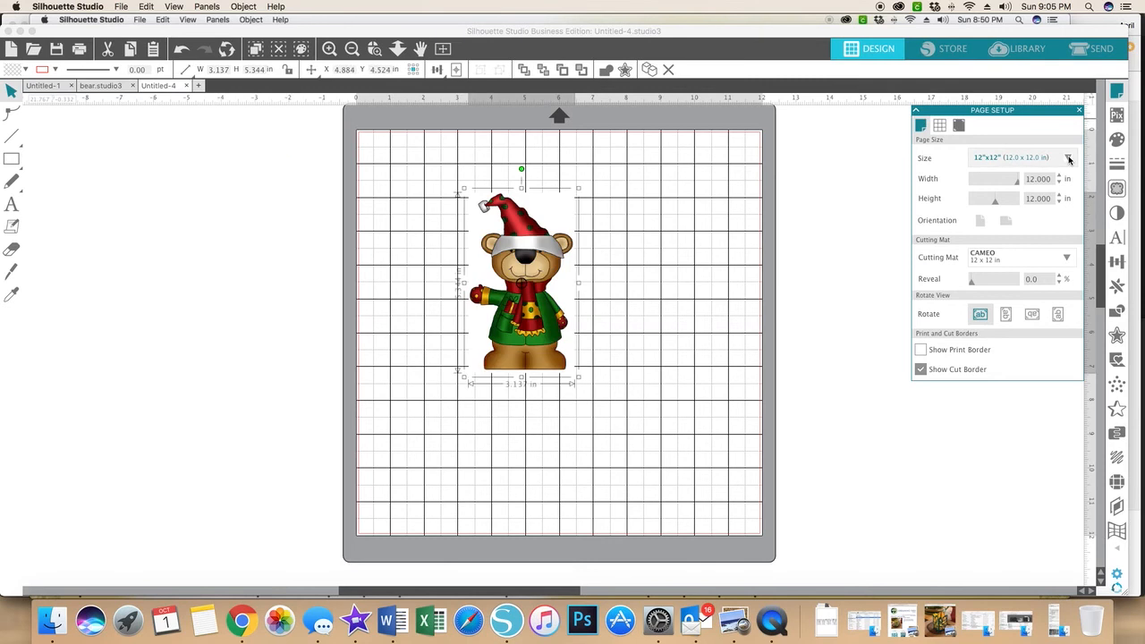
click(1069, 158)
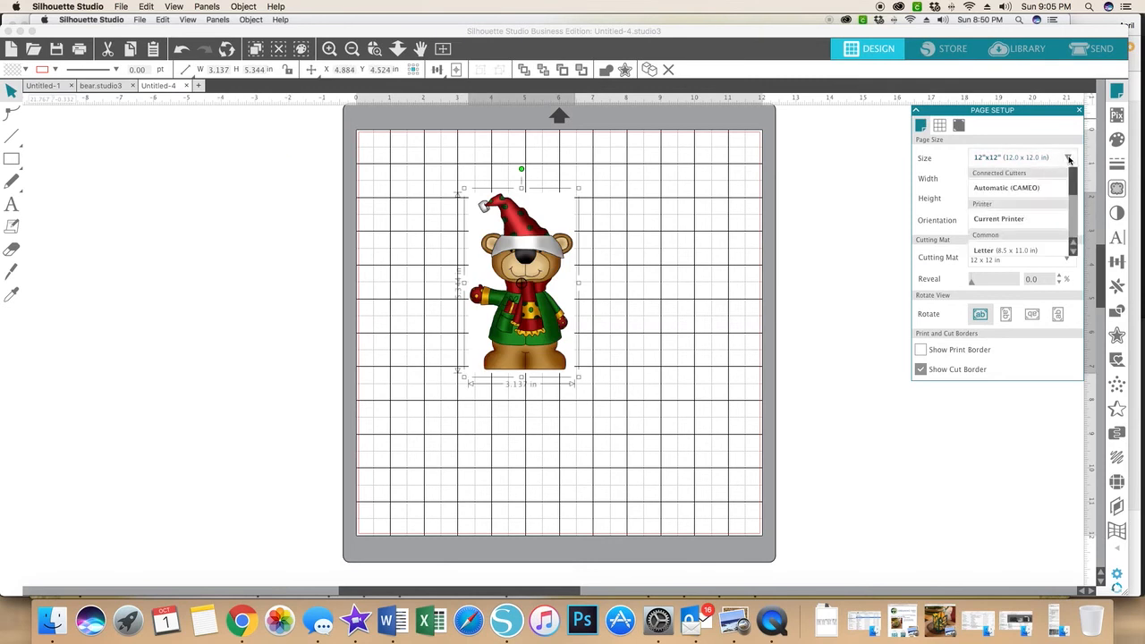
click(1017, 250)
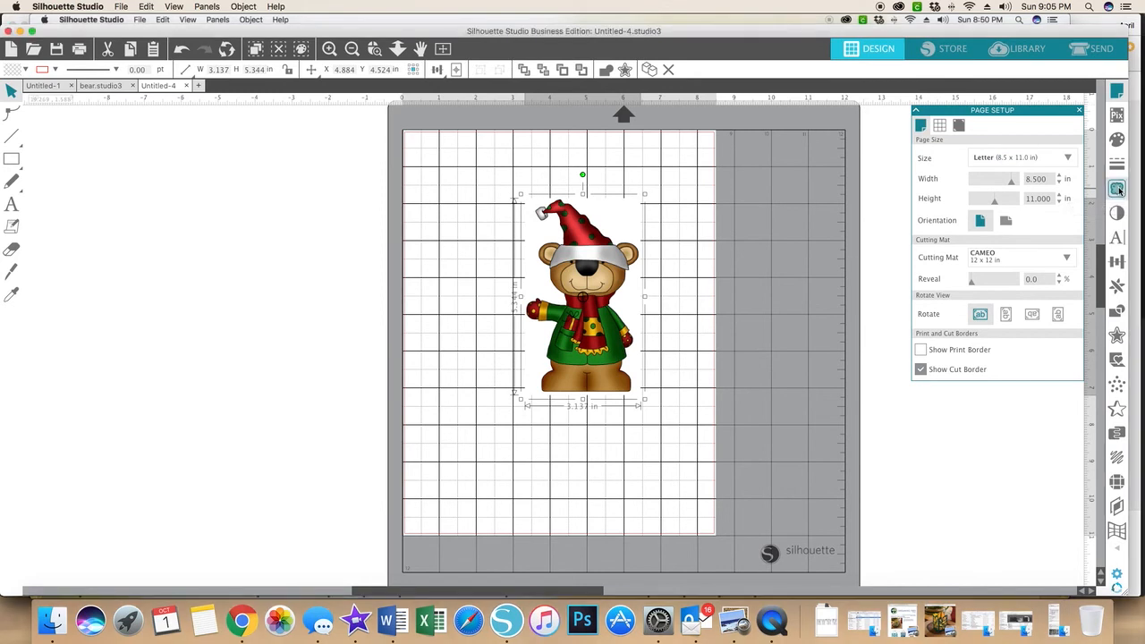
Trace the bear's outer edge at a 62% threshold, and check the cut line by temporarily shifting the image aside
click(1117, 188)
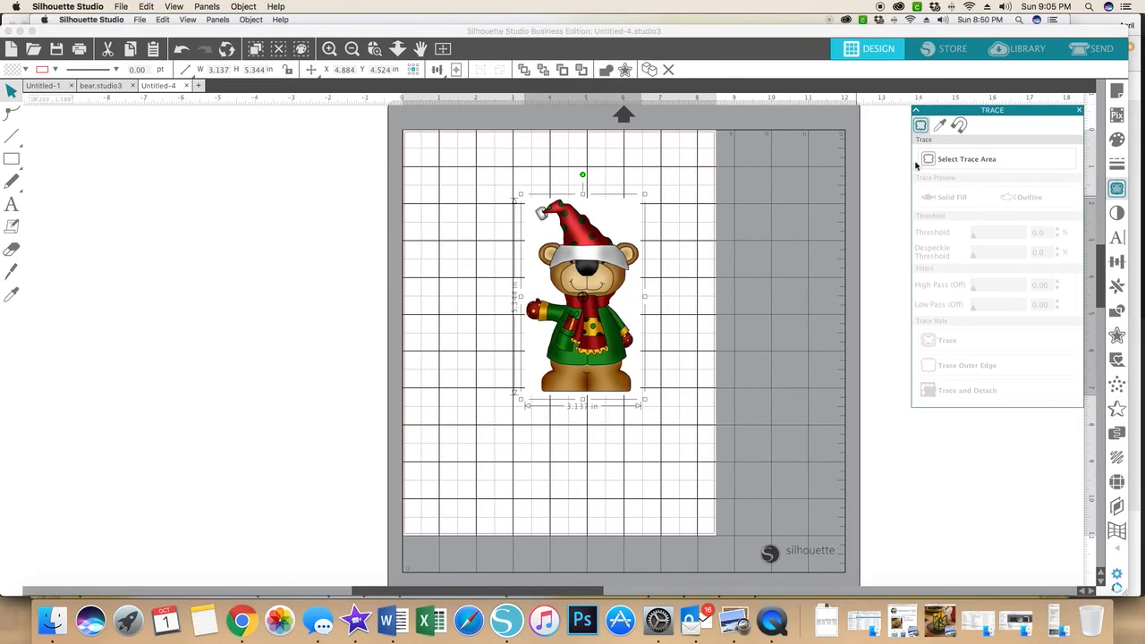
click(969, 160)
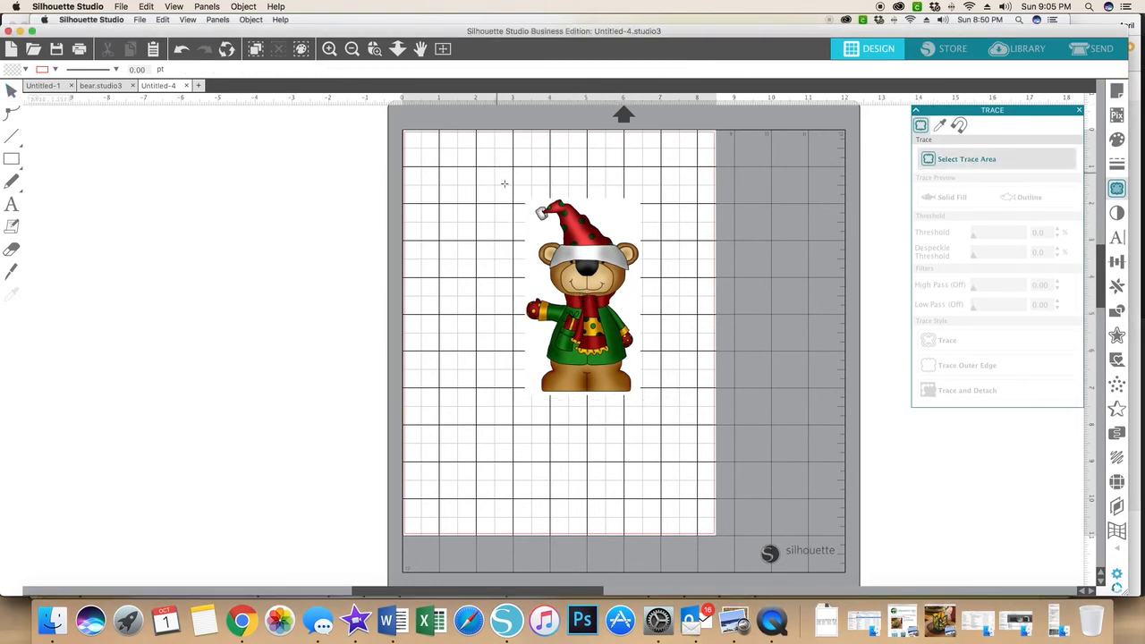
drag(506, 185, 663, 407)
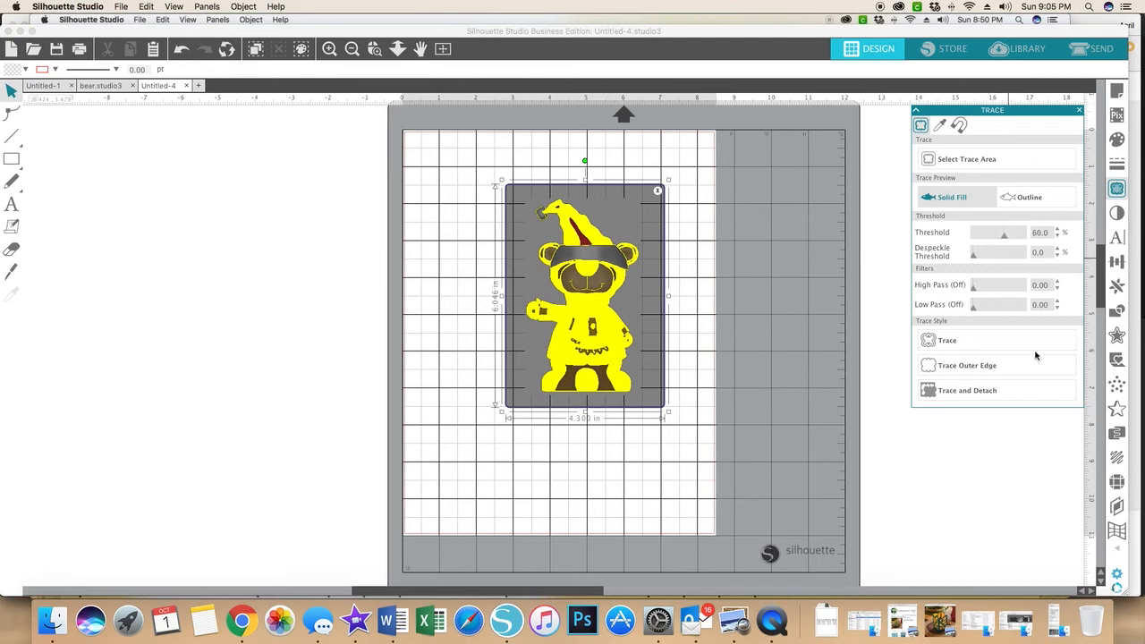
click(989, 365)
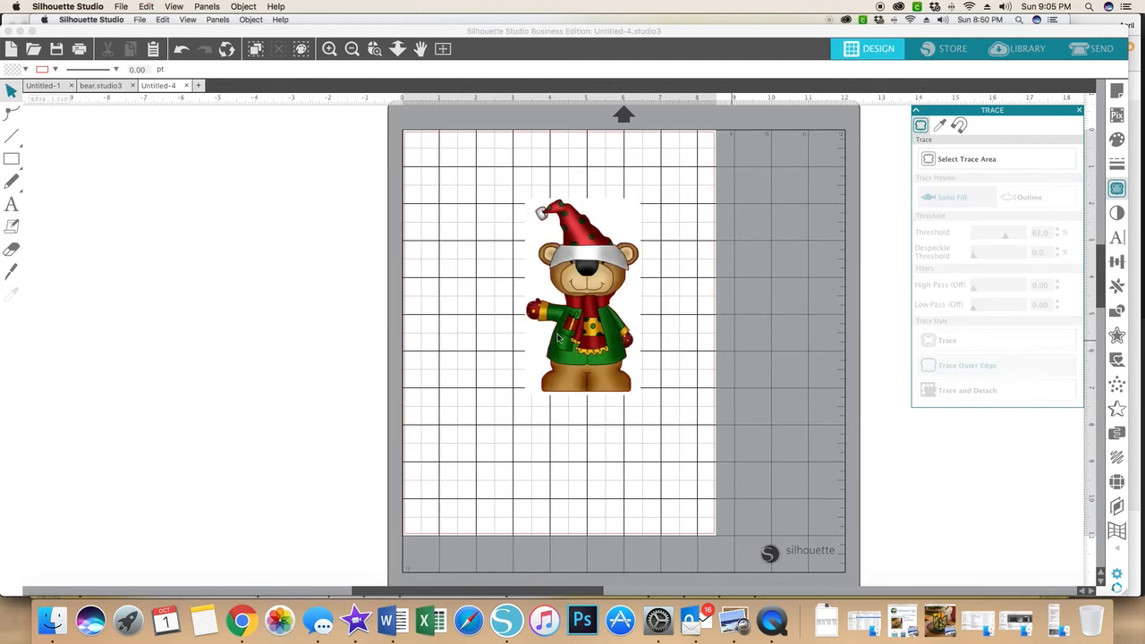
drag(580, 340, 461, 347)
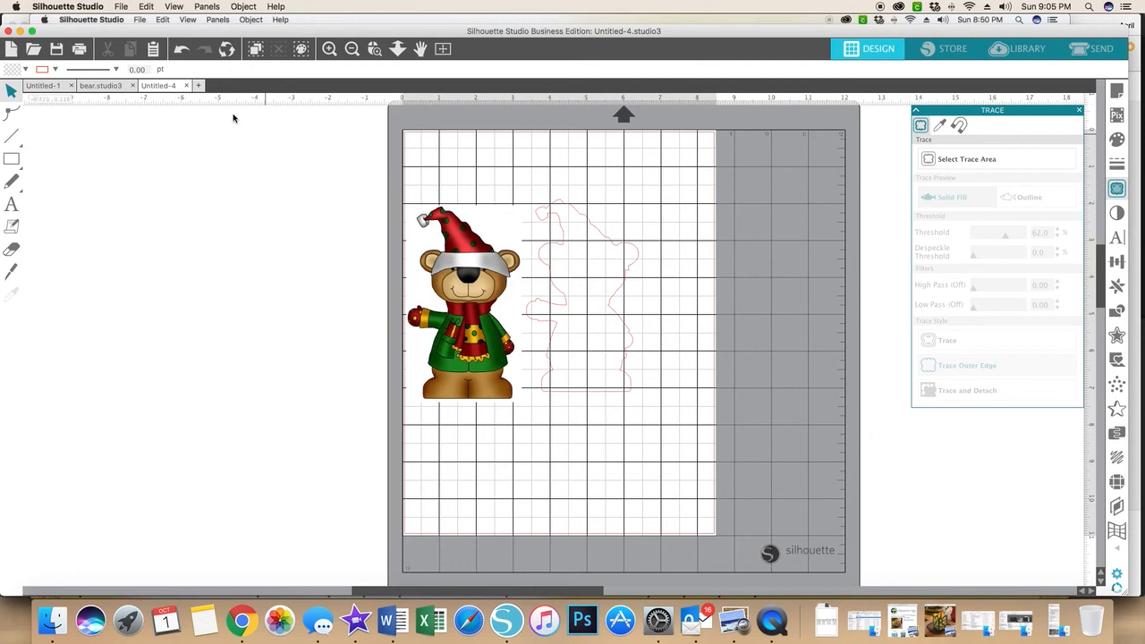
click(182, 51)
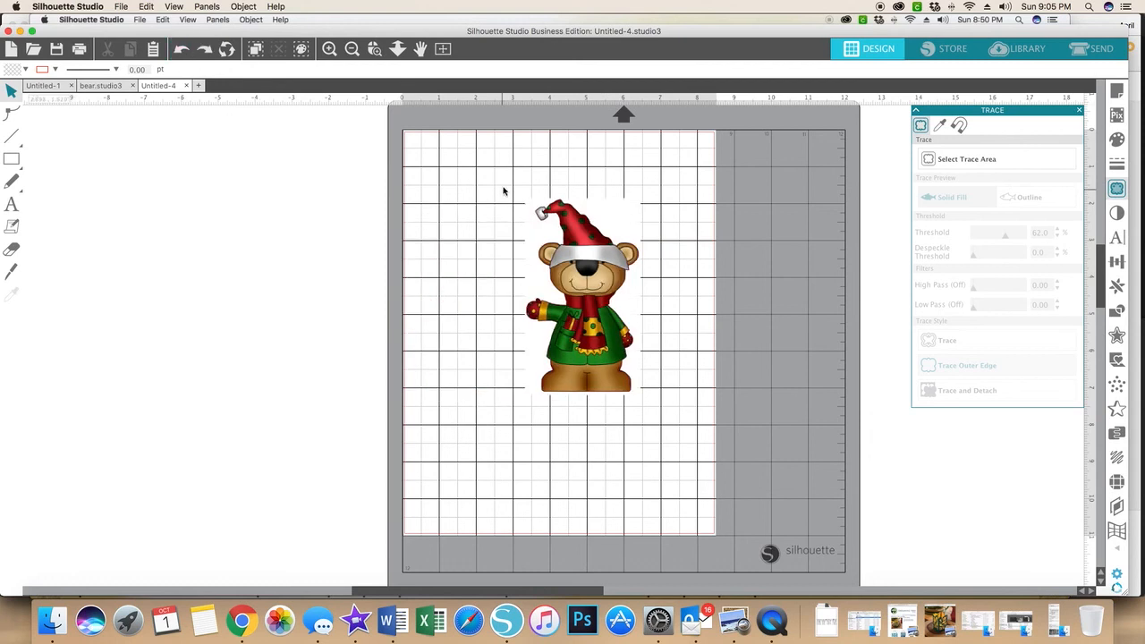
Group the bear image with its cut line and move the group off the page
drag(665, 394, 667, 401)
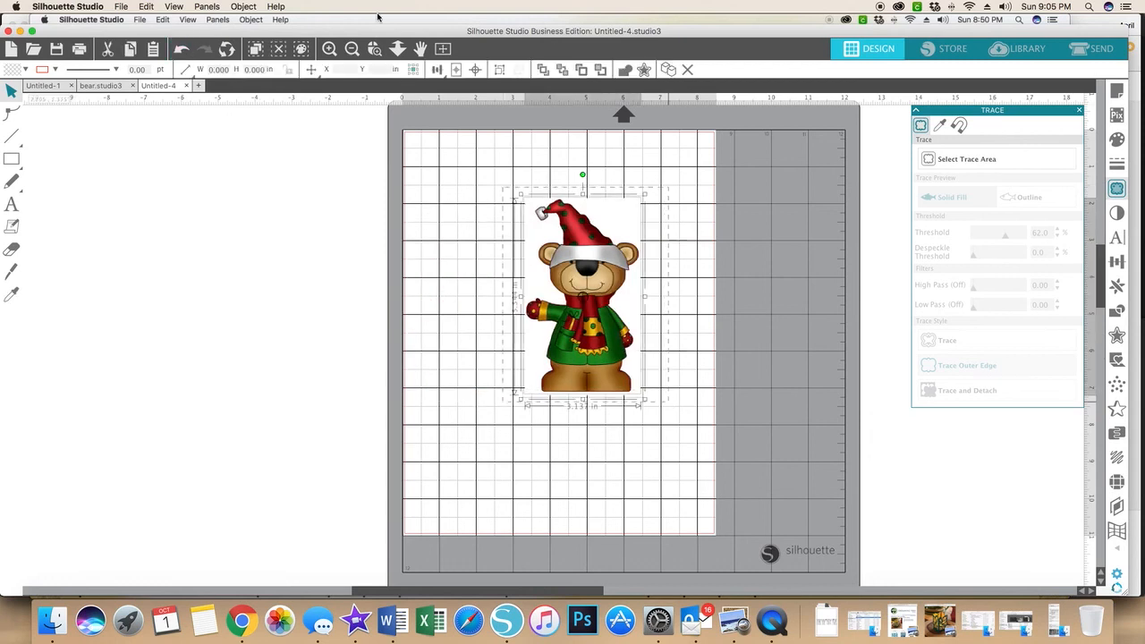
click(501, 72)
drag(582, 257, 202, 266)
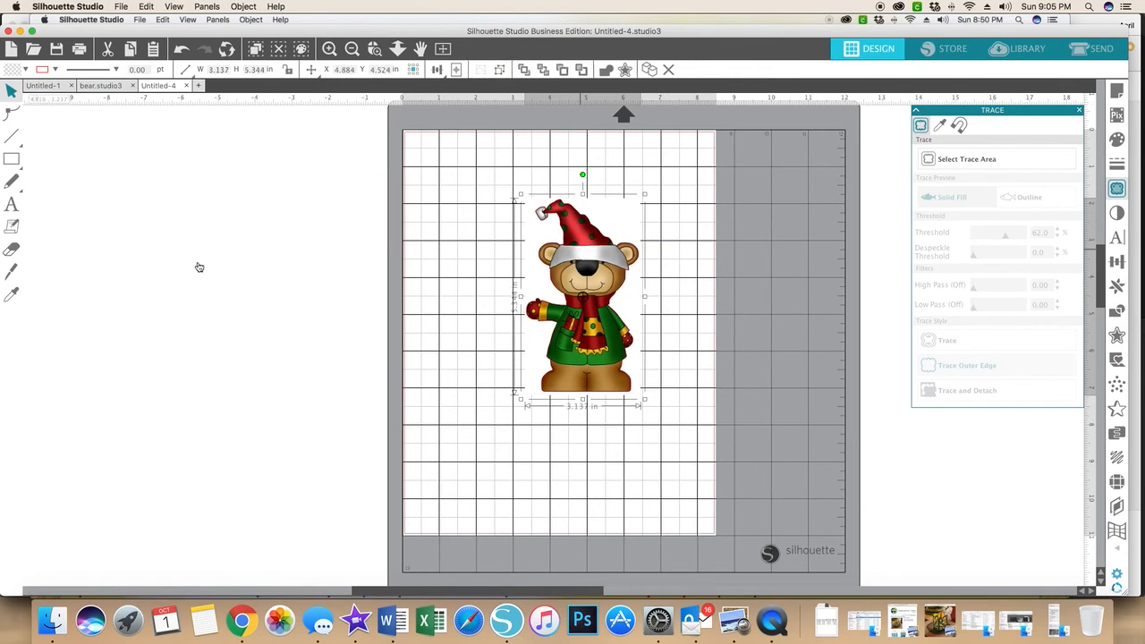
Copy the dog image from bear.studio3 into the Letter-size document and place it in the upper middle of the page
click(93, 87)
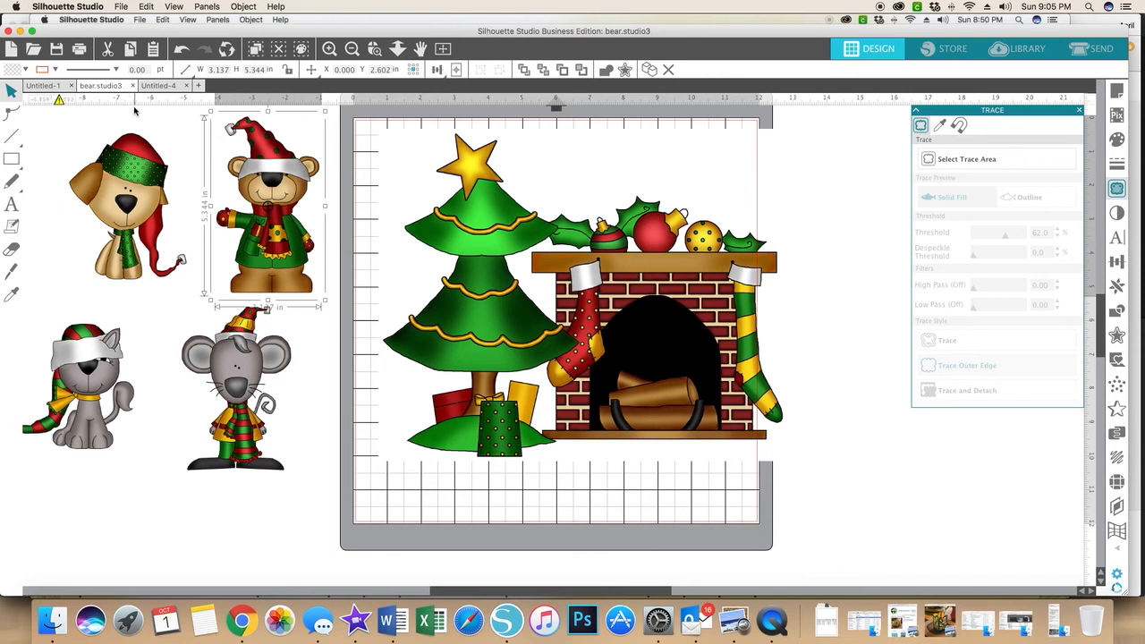
click(133, 201)
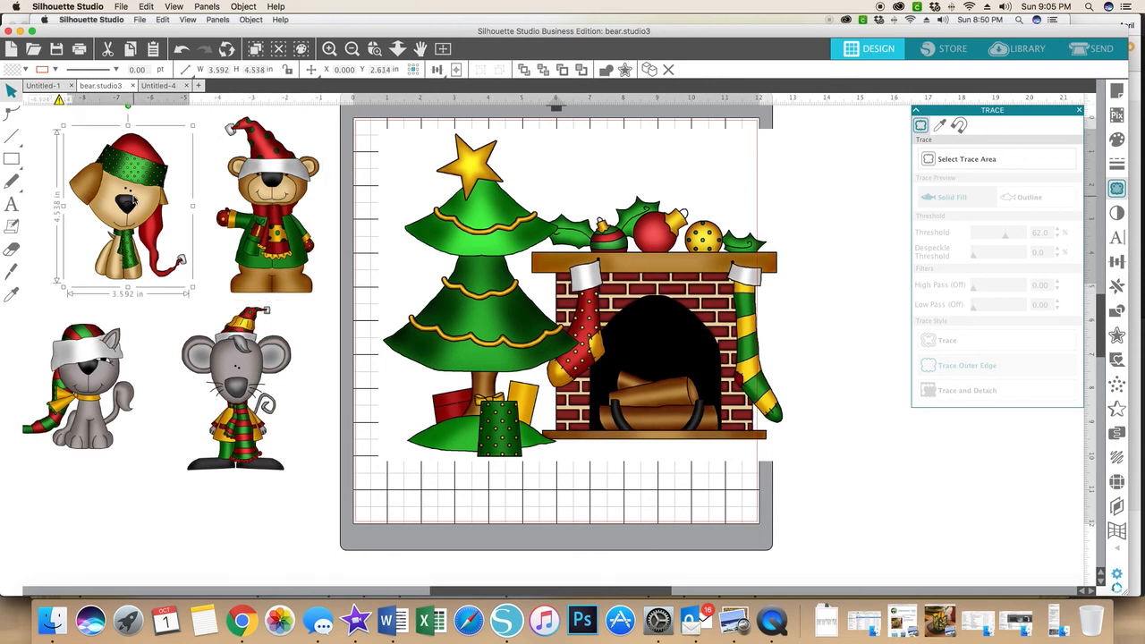
right_click(133, 201)
click(161, 244)
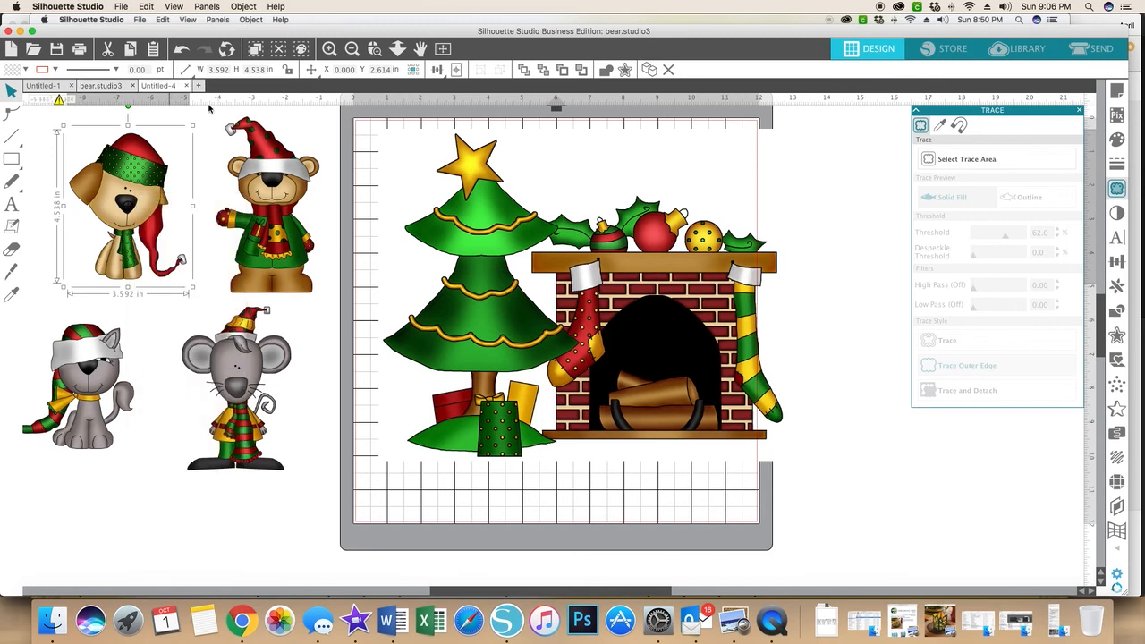
click(168, 86)
right_click(490, 247)
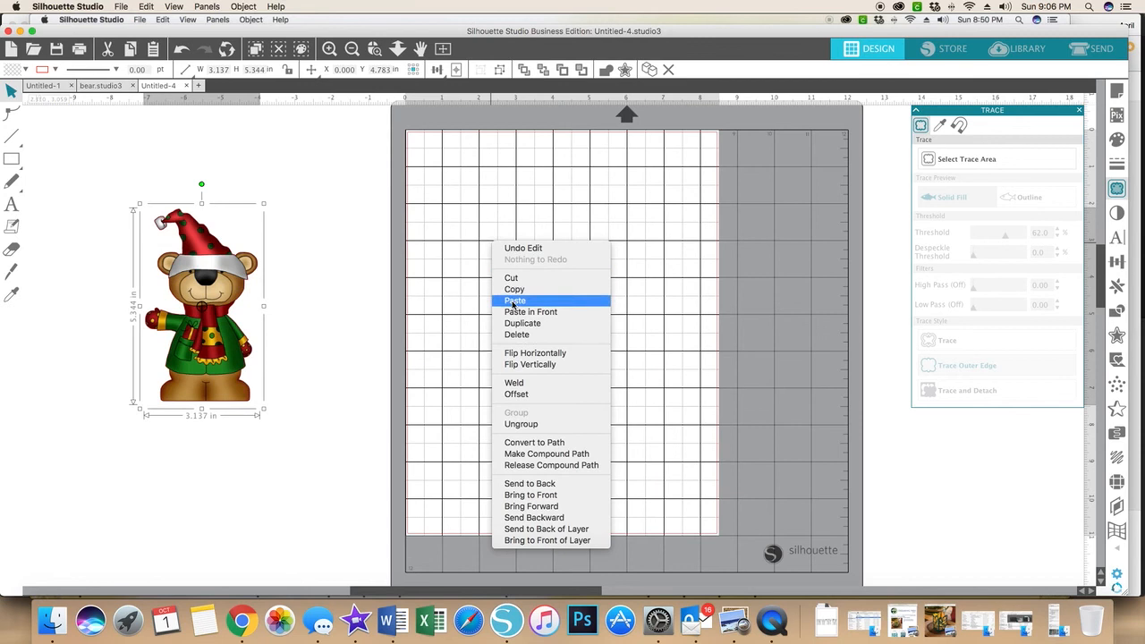
click(496, 299)
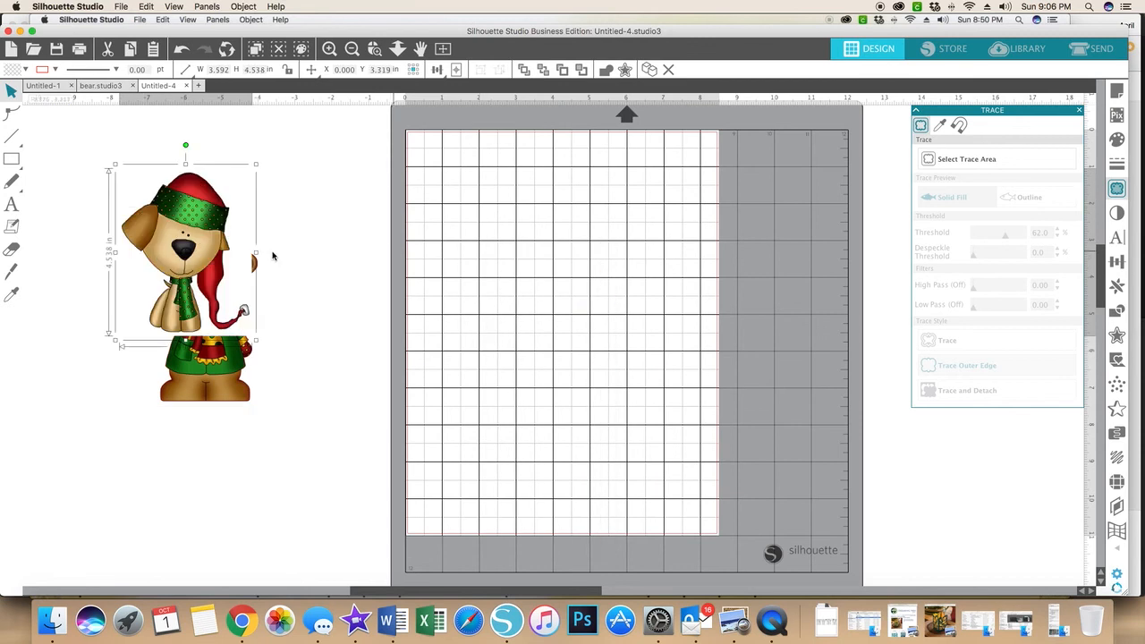
drag(213, 258, 392, 261)
drag(483, 265, 555, 261)
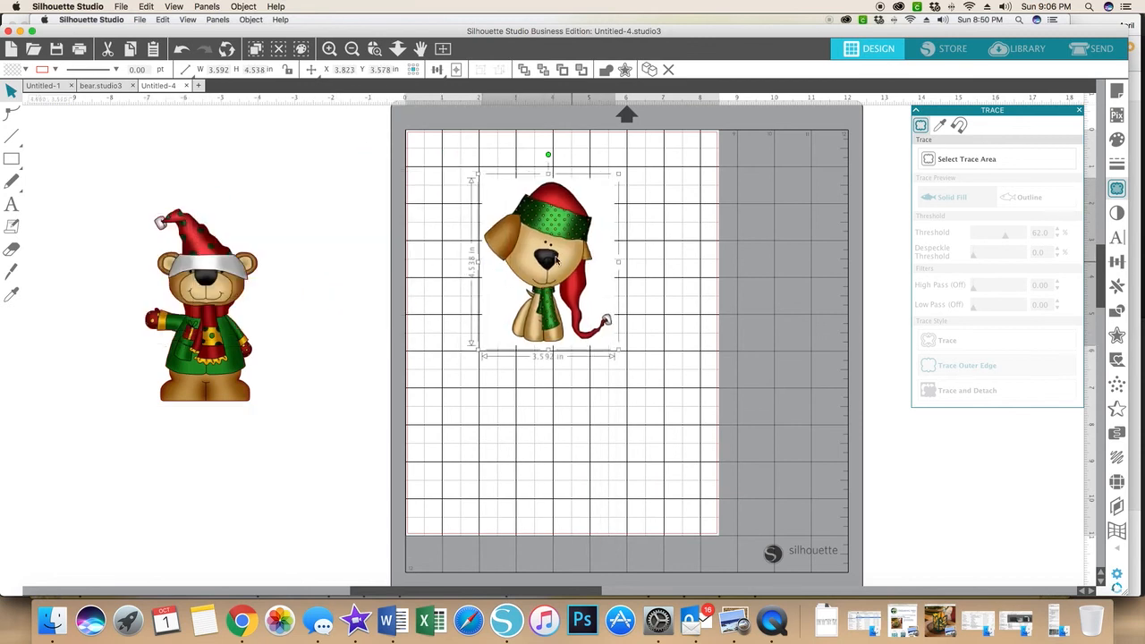
Trace the outer edge of the dog image at a 62% threshold
click(1048, 161)
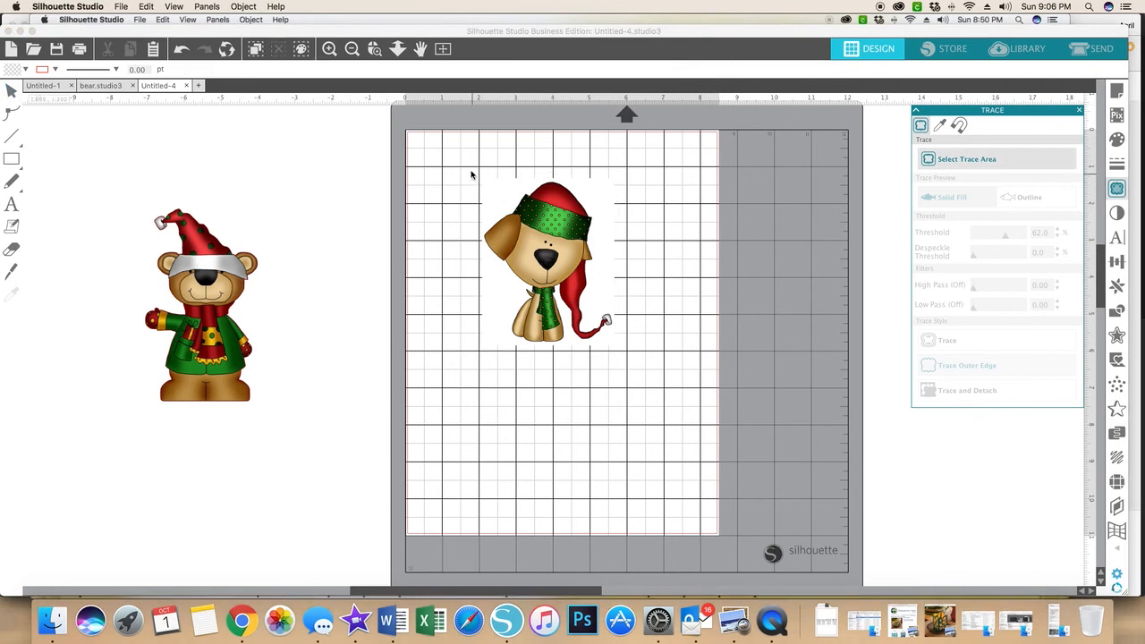
drag(474, 168, 637, 347)
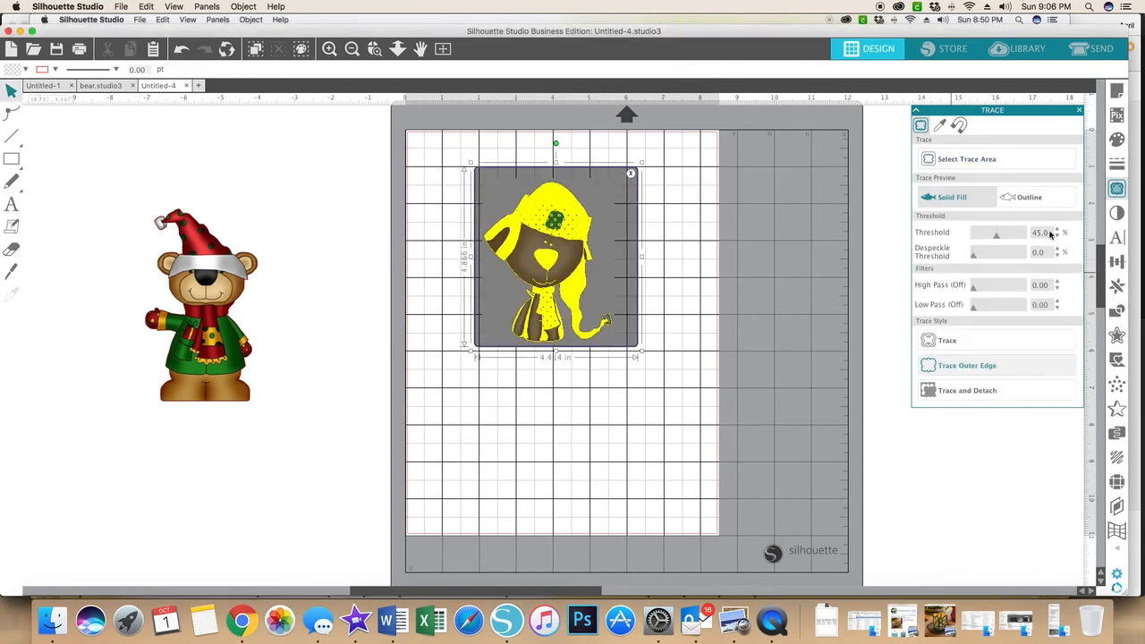
drag(1022, 232, 1015, 236)
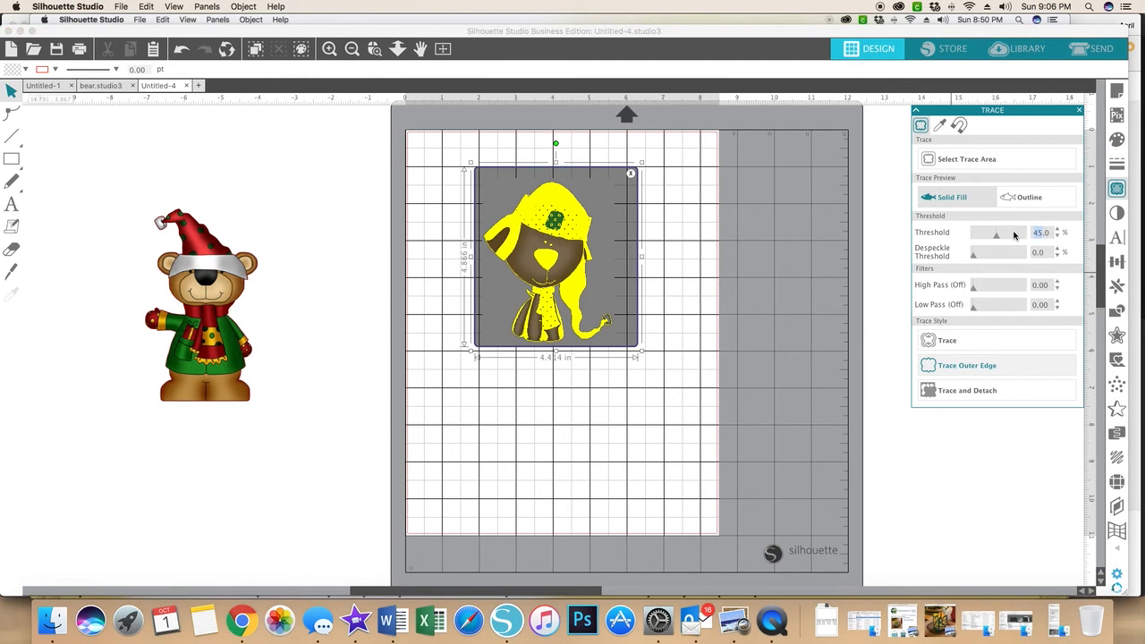
text(62)
key(Return)
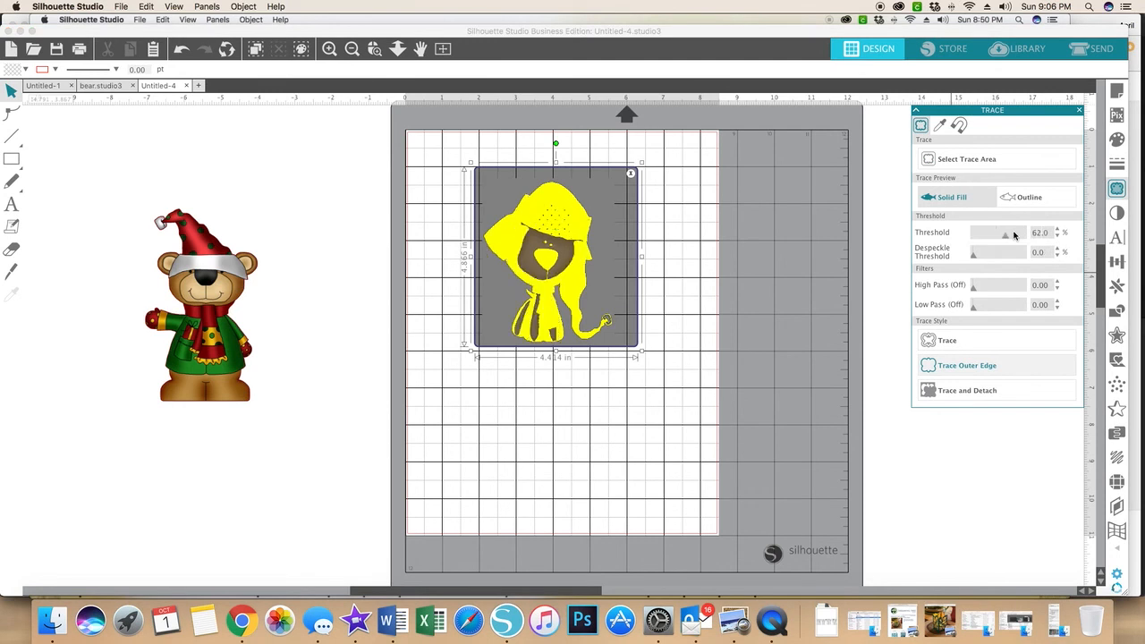
click(994, 365)
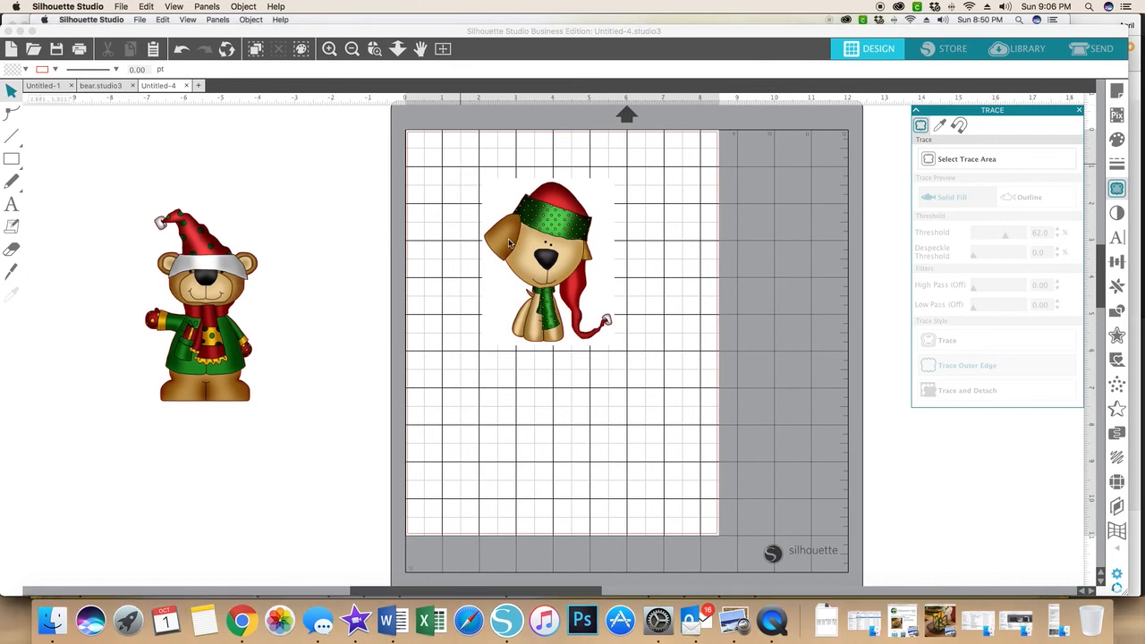
Group the dog image with its cut line and move the group off the page beside the bear
drag(463, 171, 631, 371)
click(499, 68)
drag(566, 225, 310, 204)
Copy the cat image from bear.studio3 into the Letter-size document and place it near the middle of the page
click(98, 86)
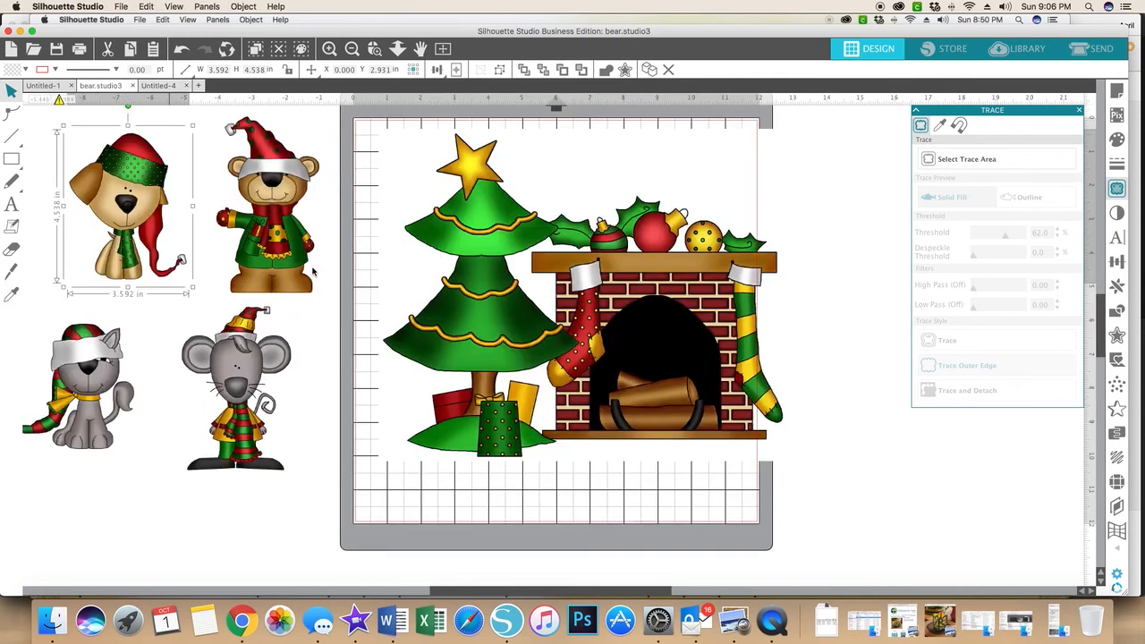
right_click(95, 378)
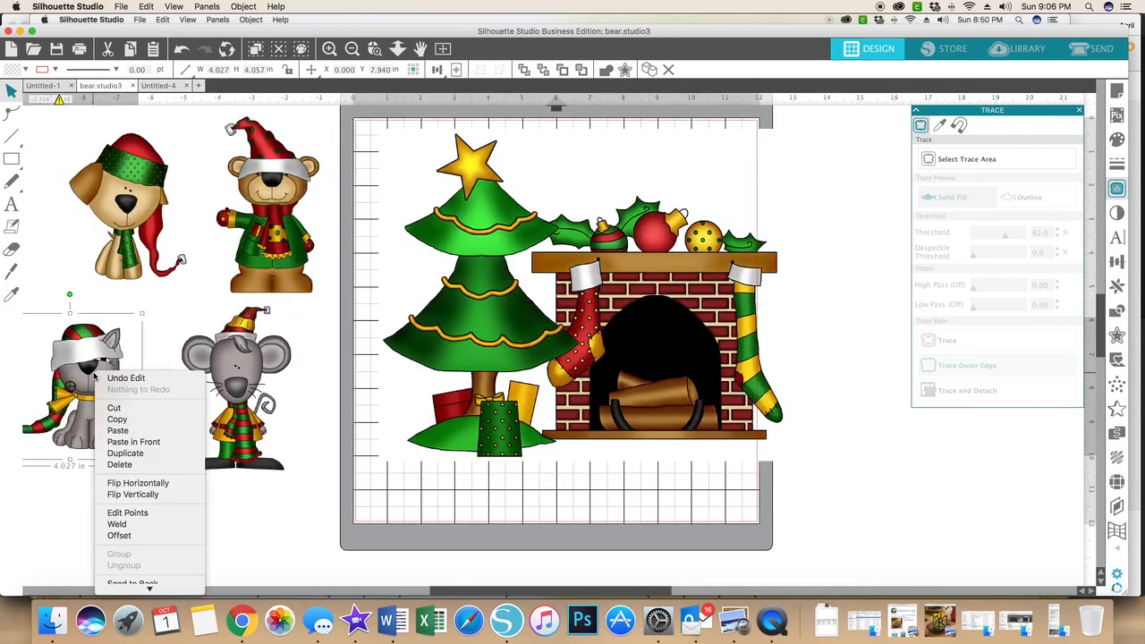
click(118, 420)
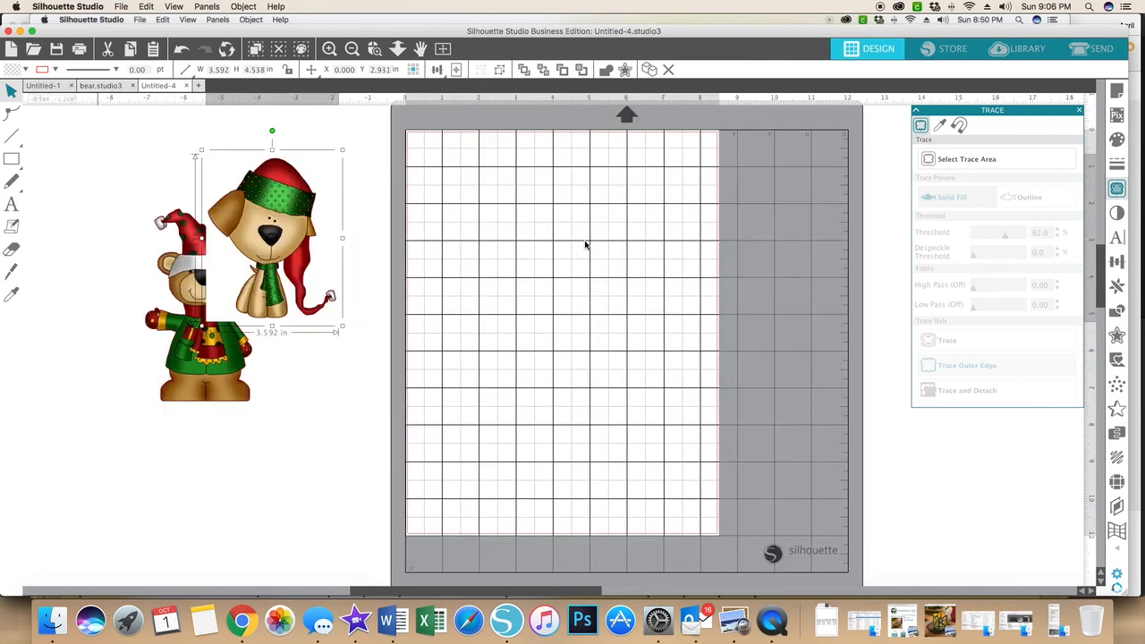
right_click(585, 244)
click(610, 299)
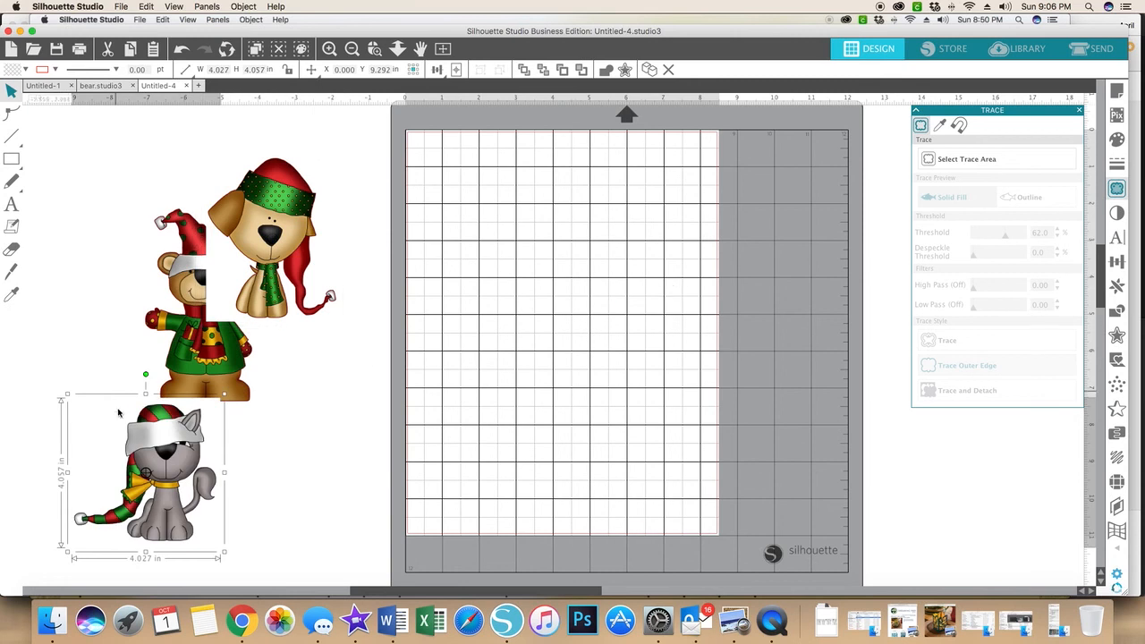
drag(136, 442, 215, 429)
drag(478, 320, 546, 272)
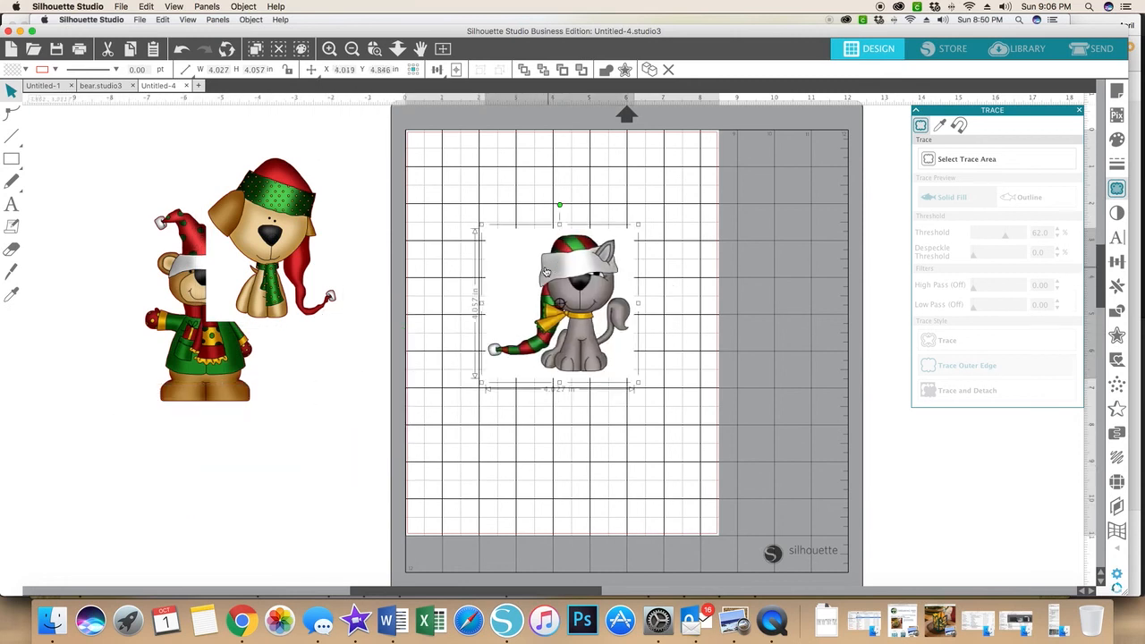
Trace the outer edge of the cat image at a 62% threshold
click(1038, 158)
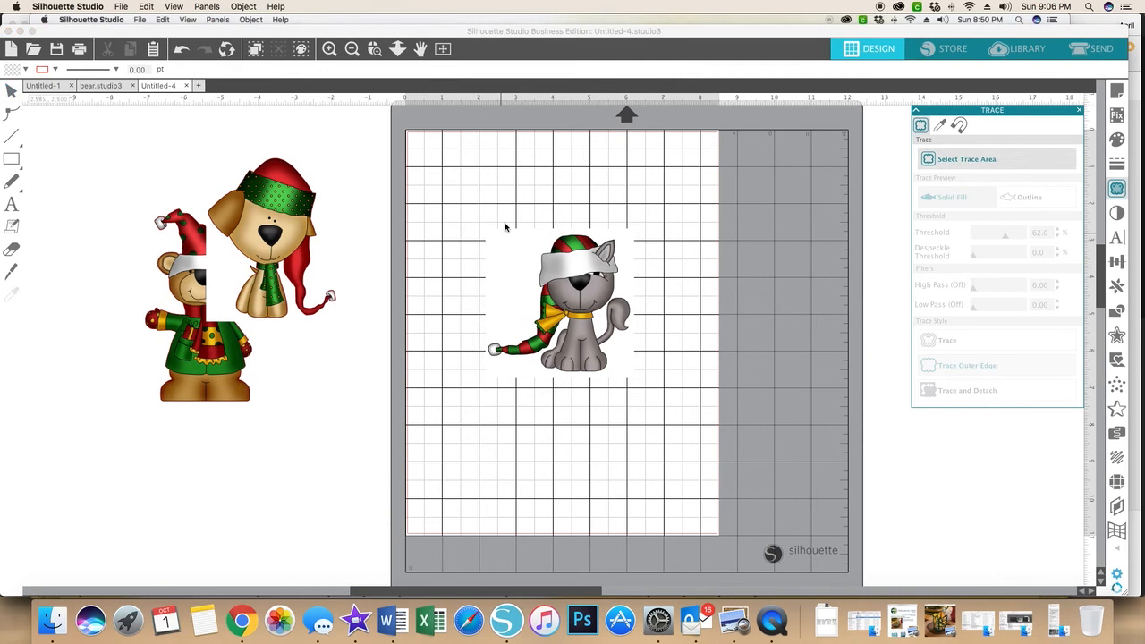
mouse_move(481, 218)
mouse_down()
mouse_move(498, 295)
mouse_move(614, 384)
mouse_move(640, 385)
mouse_up()
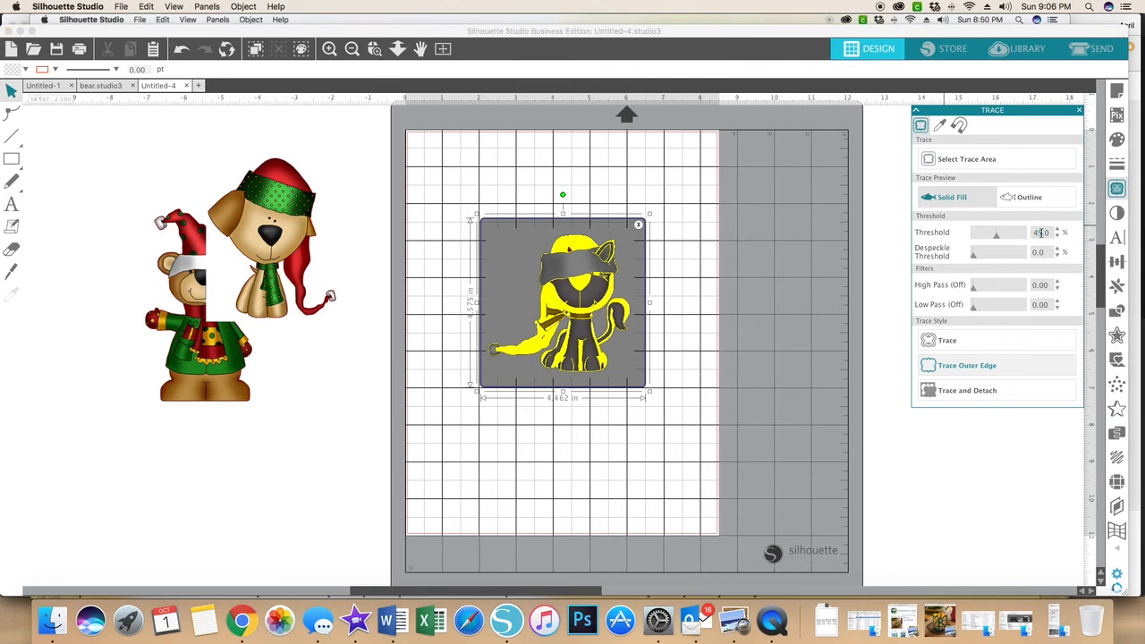
key(Return)
click(951, 366)
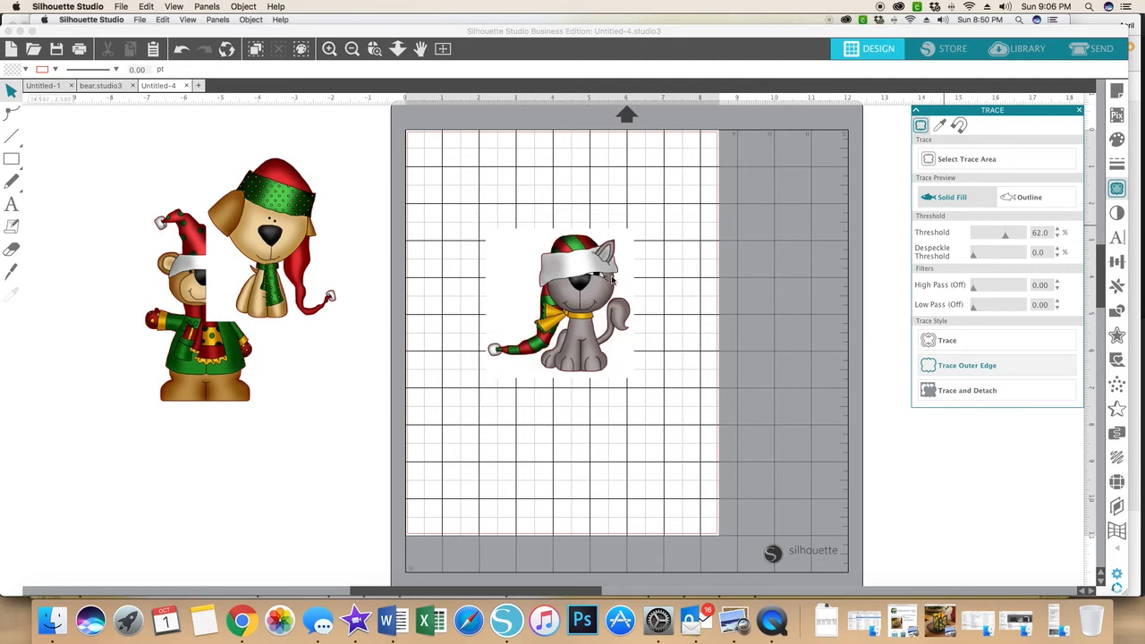
Group the cat image with its cut line and move the group off the page over the bear
mouse_move(446, 206)
mouse_down()
mouse_move(483, 251)
mouse_move(662, 387)
mouse_up()
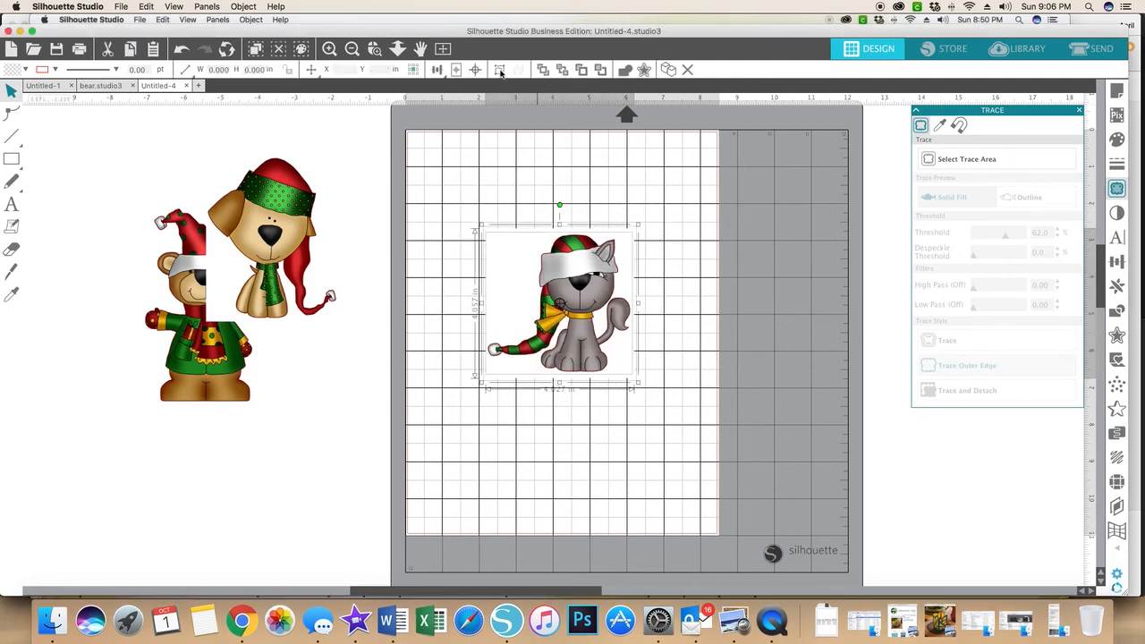
drag(573, 284, 237, 295)
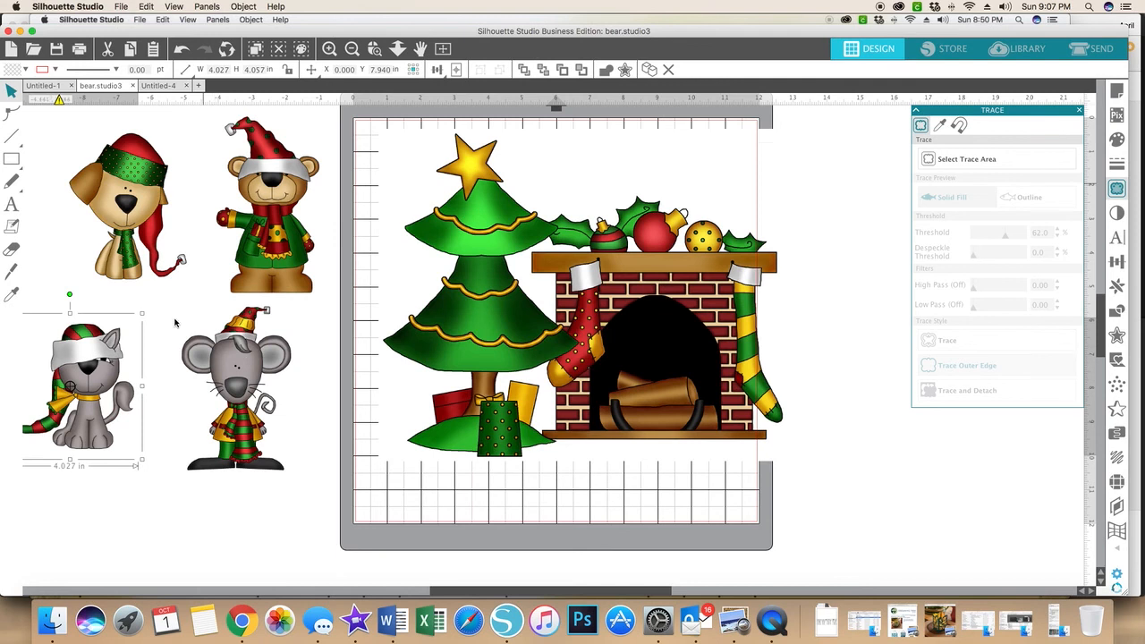
Stretch the mouse image in bear.studio3 vertically to a height of about 5.28 in
right_click(247, 361)
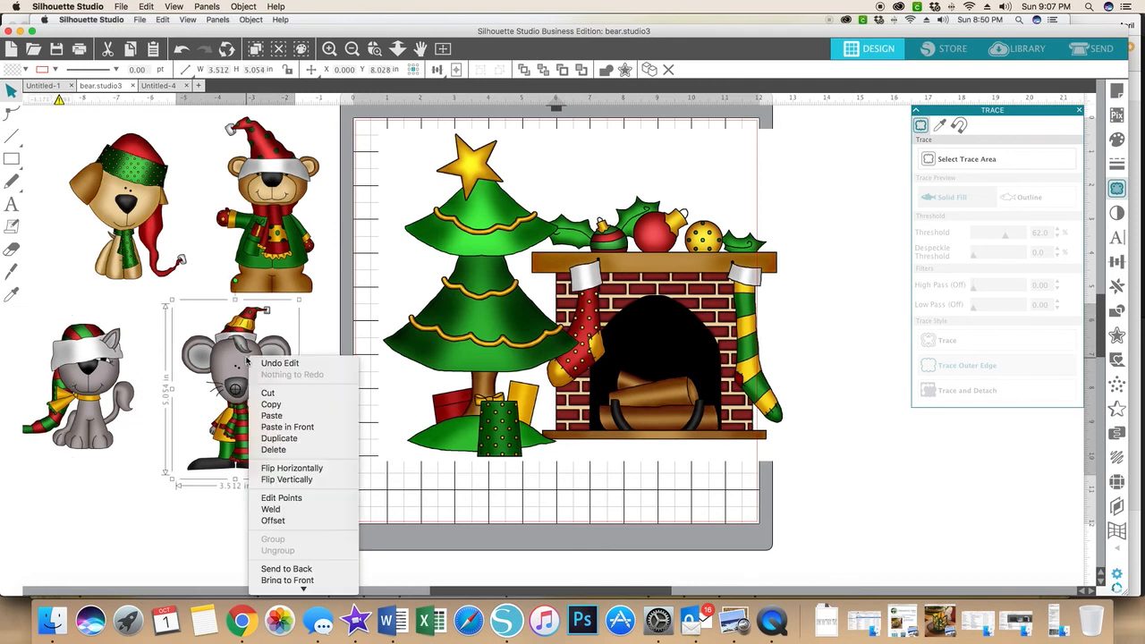
click(237, 311)
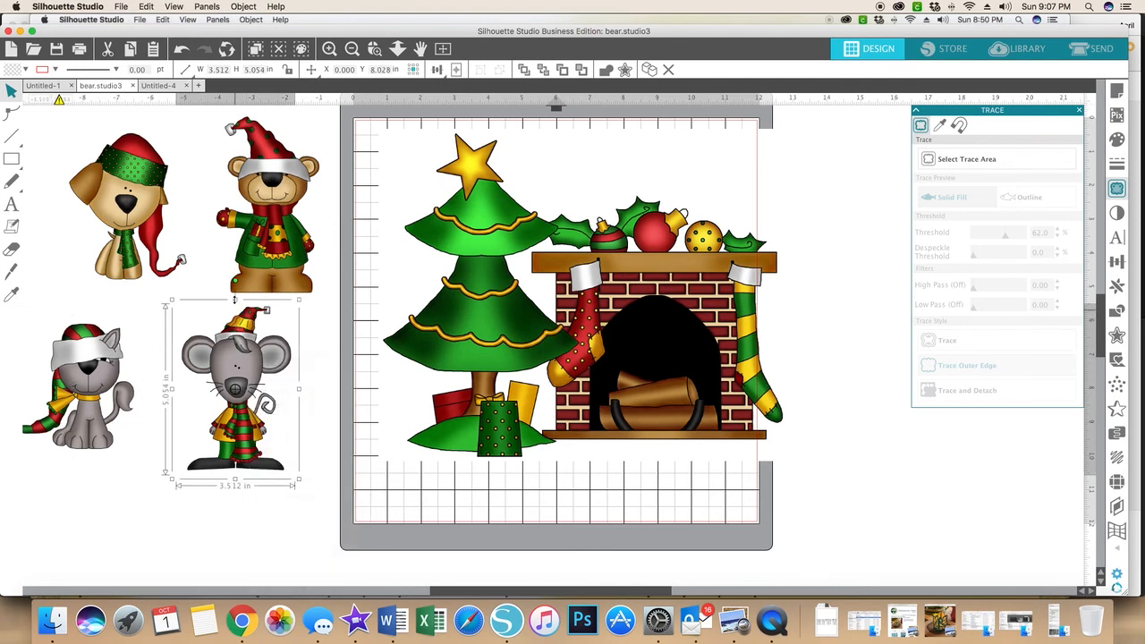
drag(235, 299, 236, 294)
Copy the stretched mouse image into the Letter-size document and place it in the upper middle of the page
right_click(239, 335)
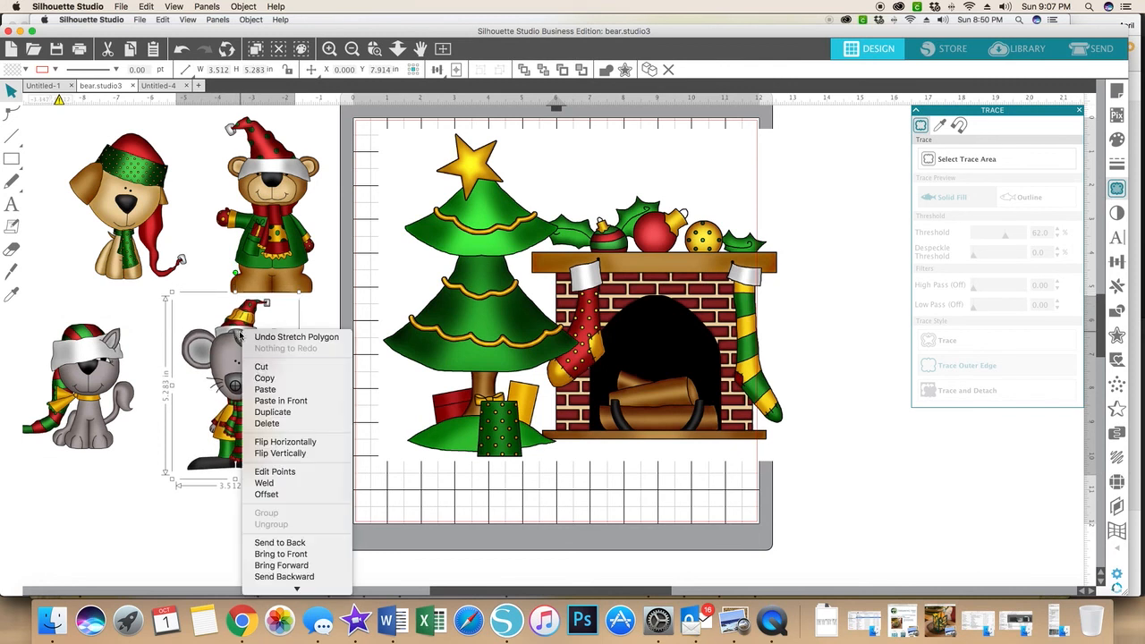
click(256, 378)
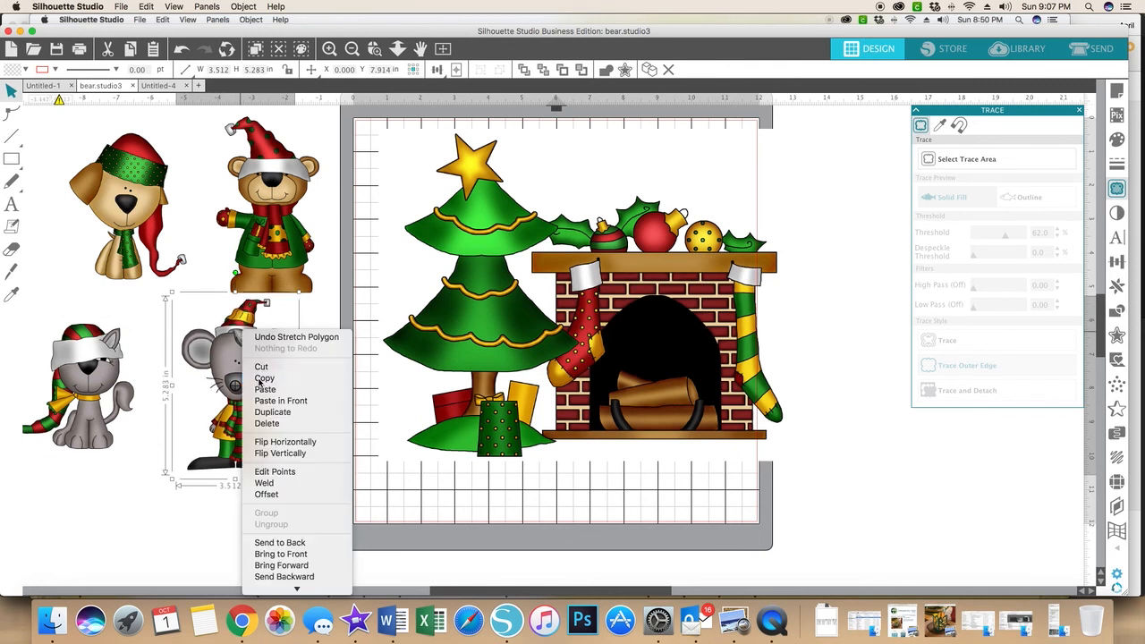
click(159, 85)
right_click(535, 282)
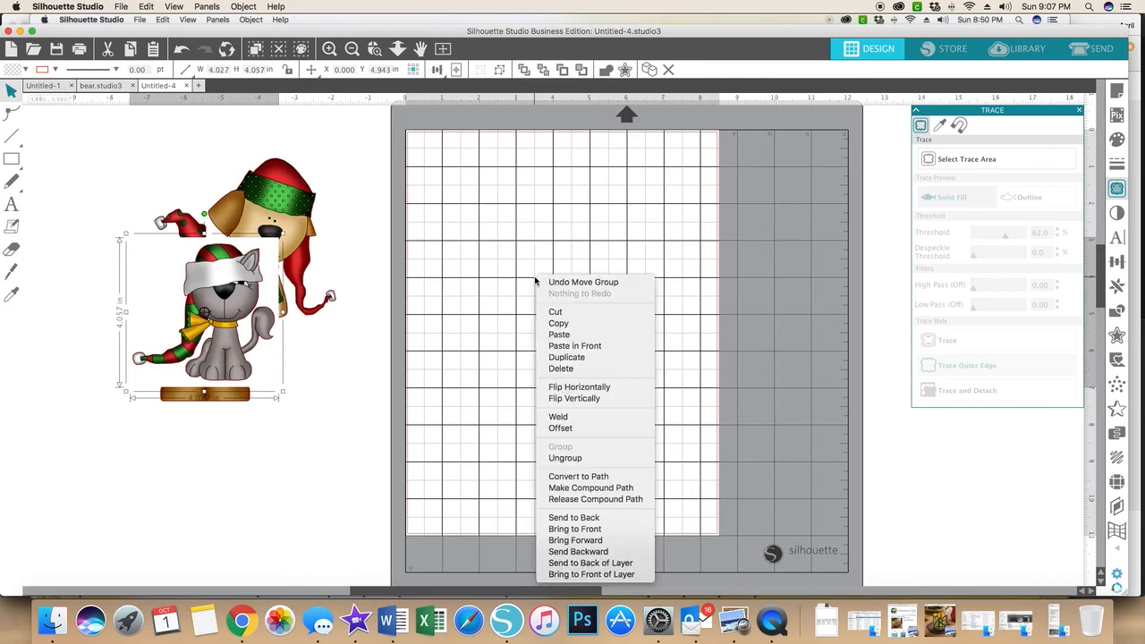
click(555, 335)
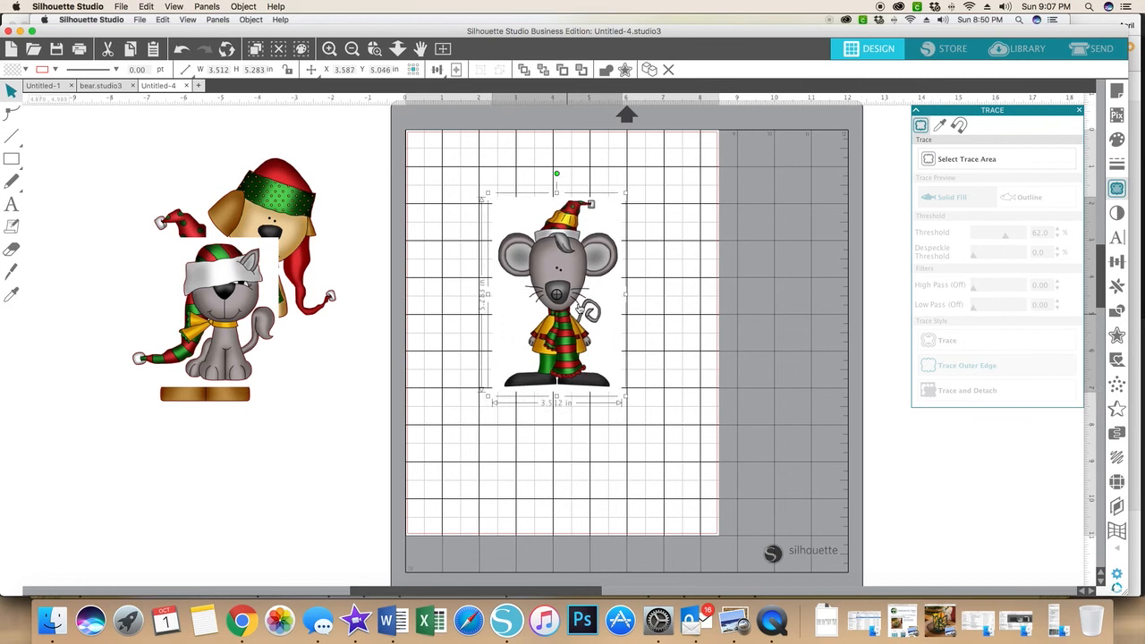
Trace the outer edge of the mouse image at a 62% threshold
click(966, 158)
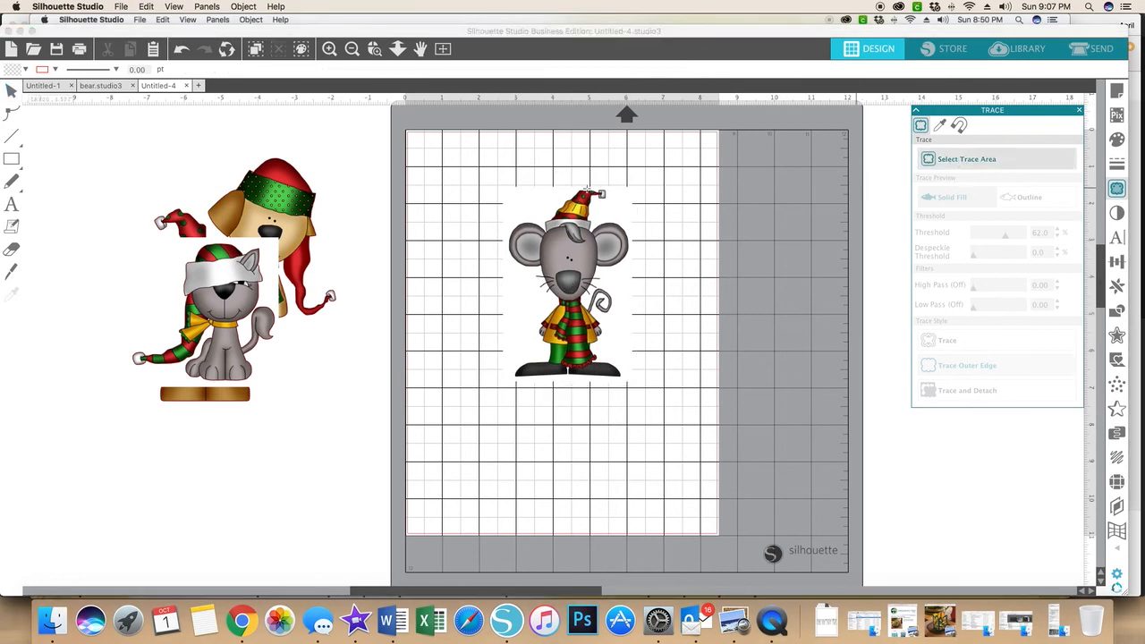
mouse_move(485, 182)
mouse_down()
mouse_move(514, 238)
mouse_move(655, 390)
mouse_up()
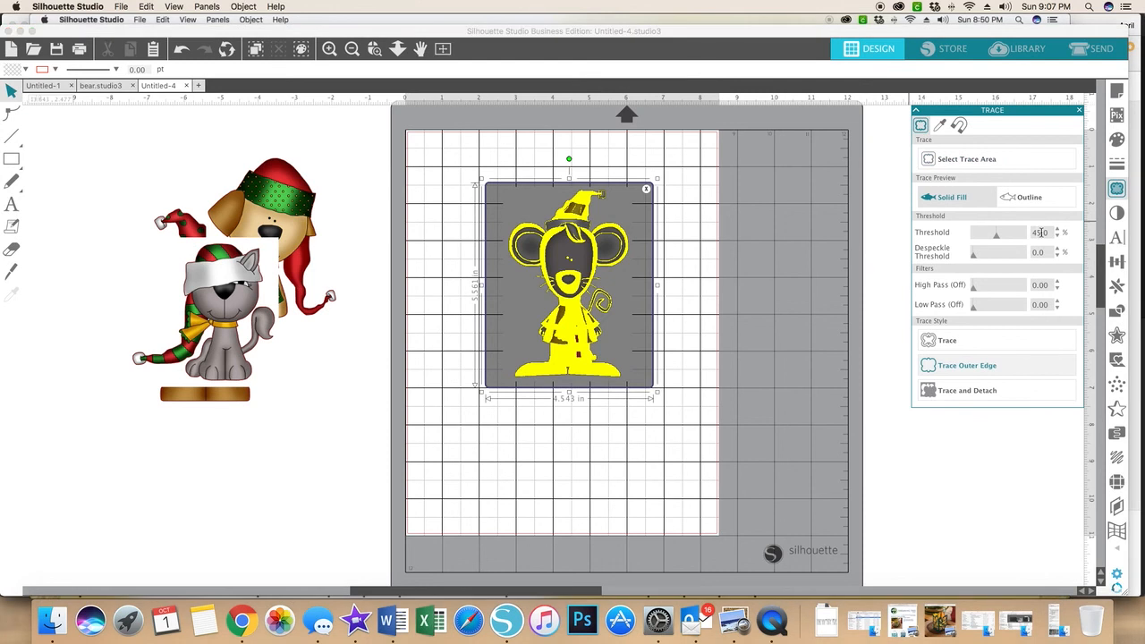
double_click(1032, 233)
text(62)
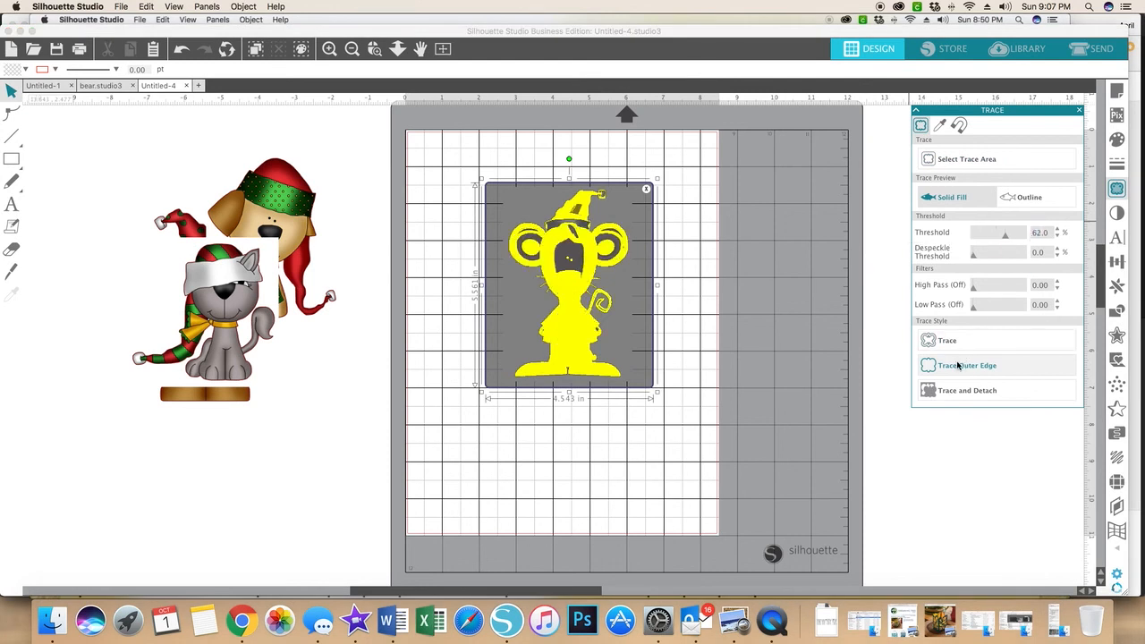
click(955, 365)
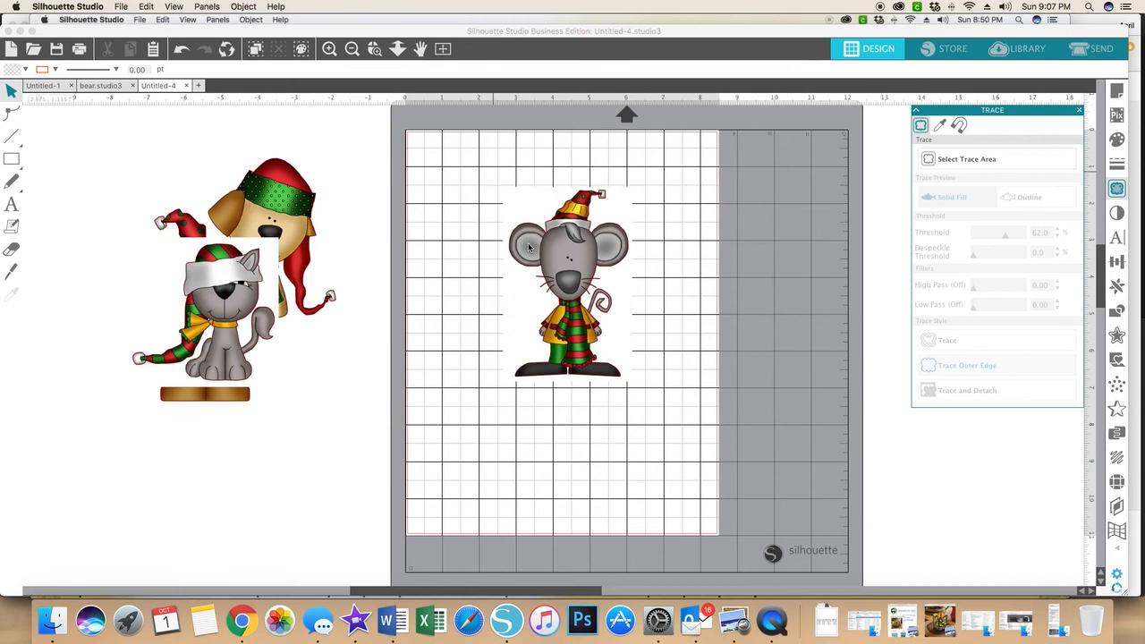
Group the mouse image with its cut line and turn on the page's registration marks
click(502, 70)
drag(571, 221, 570, 221)
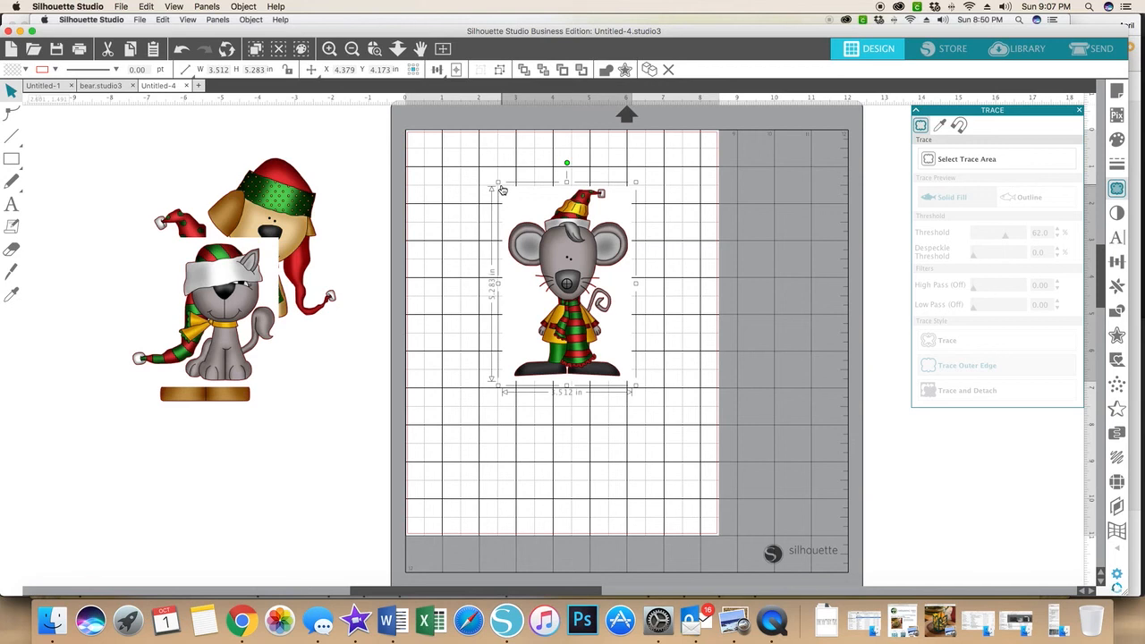
key(t)
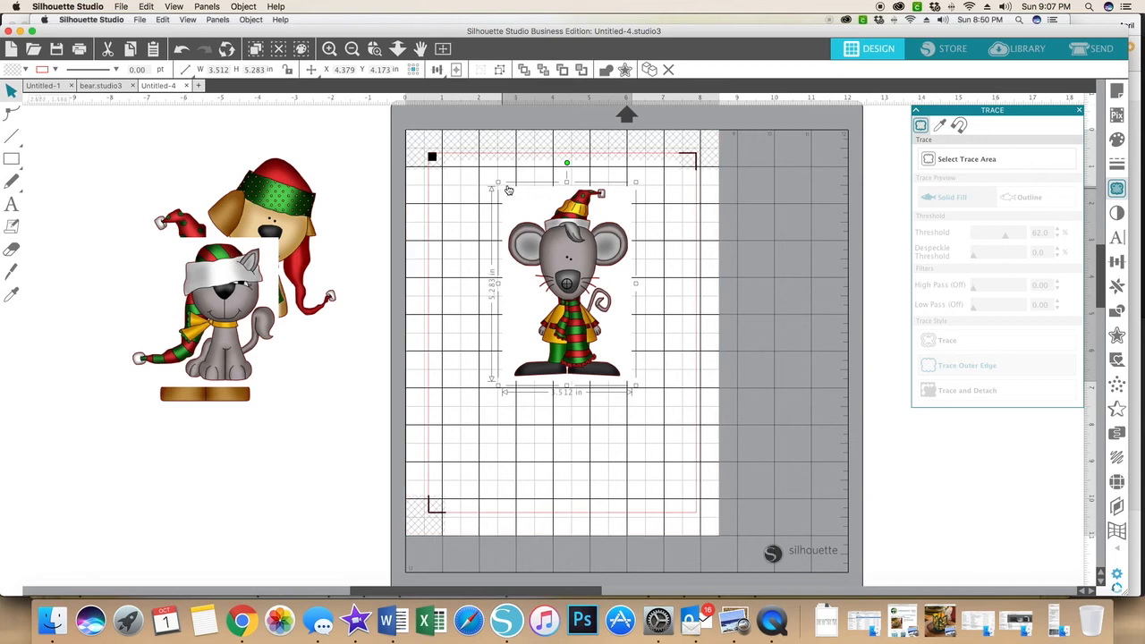
Scale the mouse group down to about 1.77 x 2.67 in and rotate it 90 degrees clockwise
drag(524, 218, 564, 278)
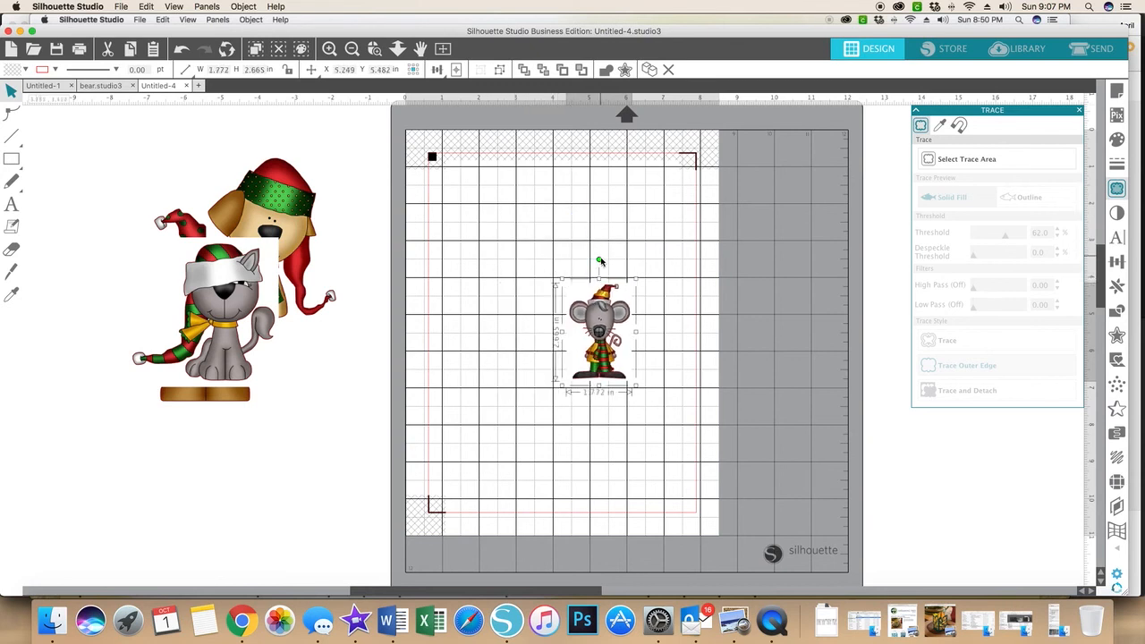
drag(599, 258, 677, 332)
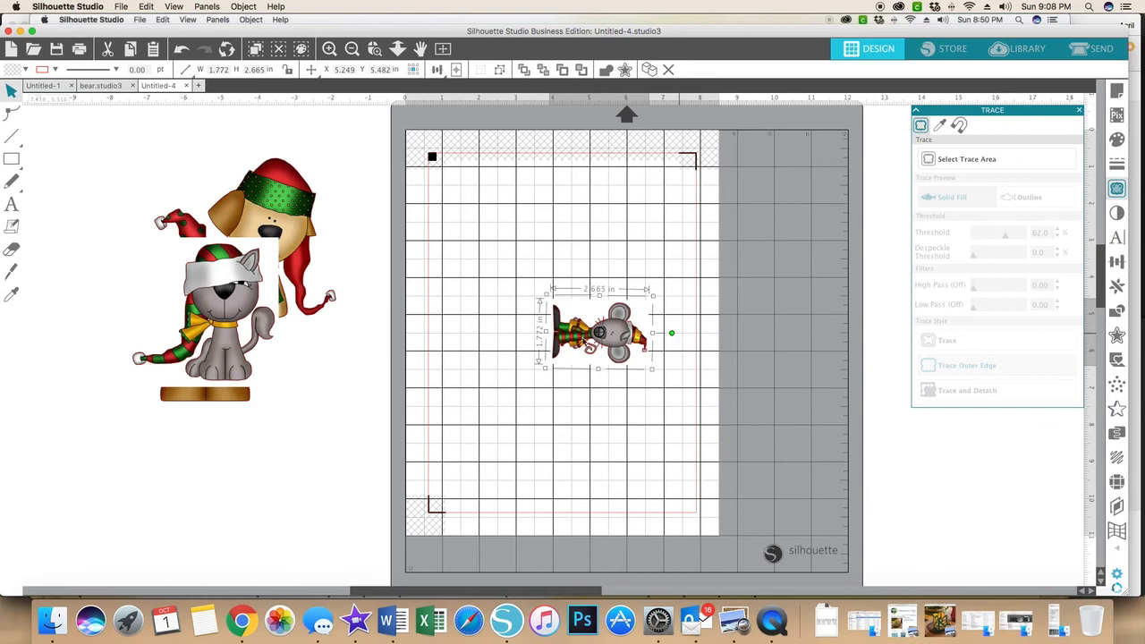
Move the mouse group to the lower part of the page and place the cat above it, scaled to about 3.19 x 3.21 in
drag(585, 347, 598, 435)
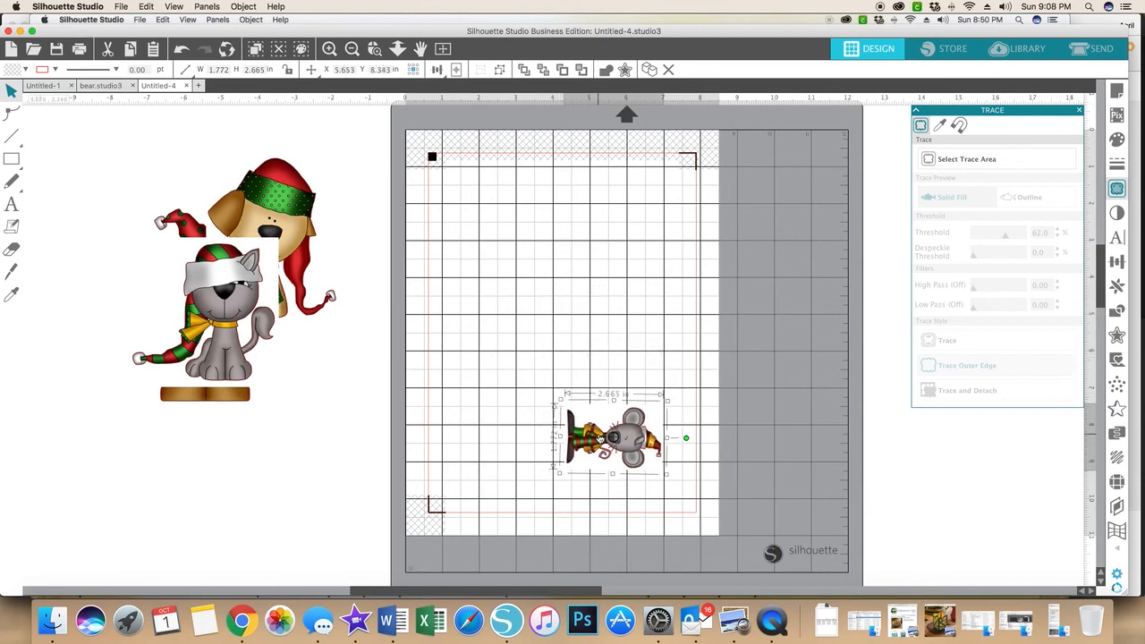
click(214, 279)
drag(214, 279, 577, 215)
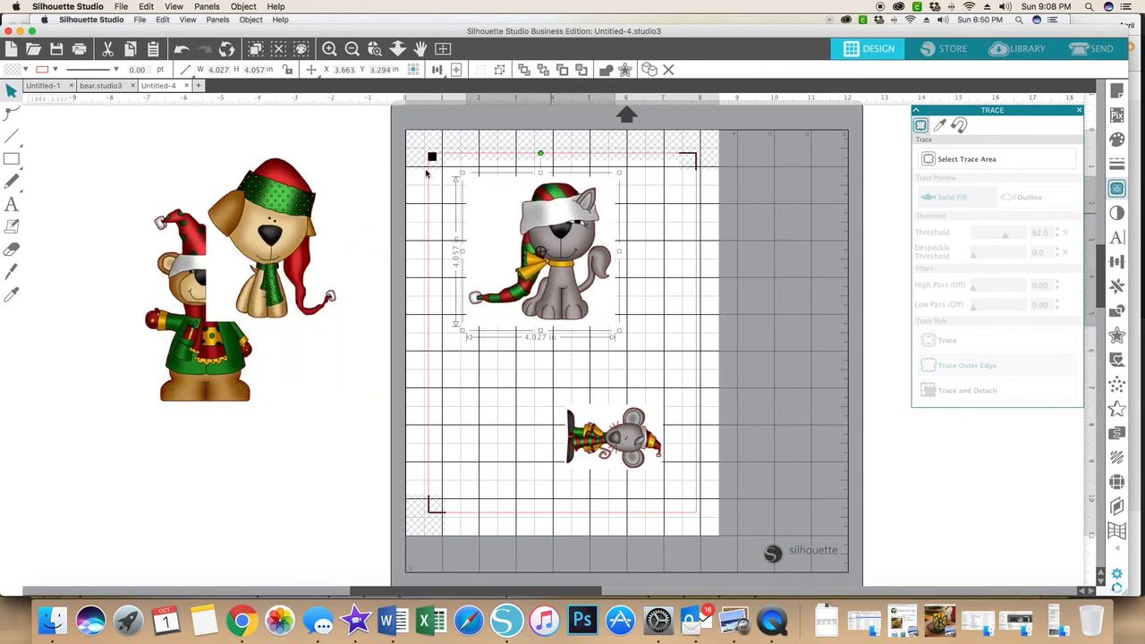
drag(461, 173, 525, 235)
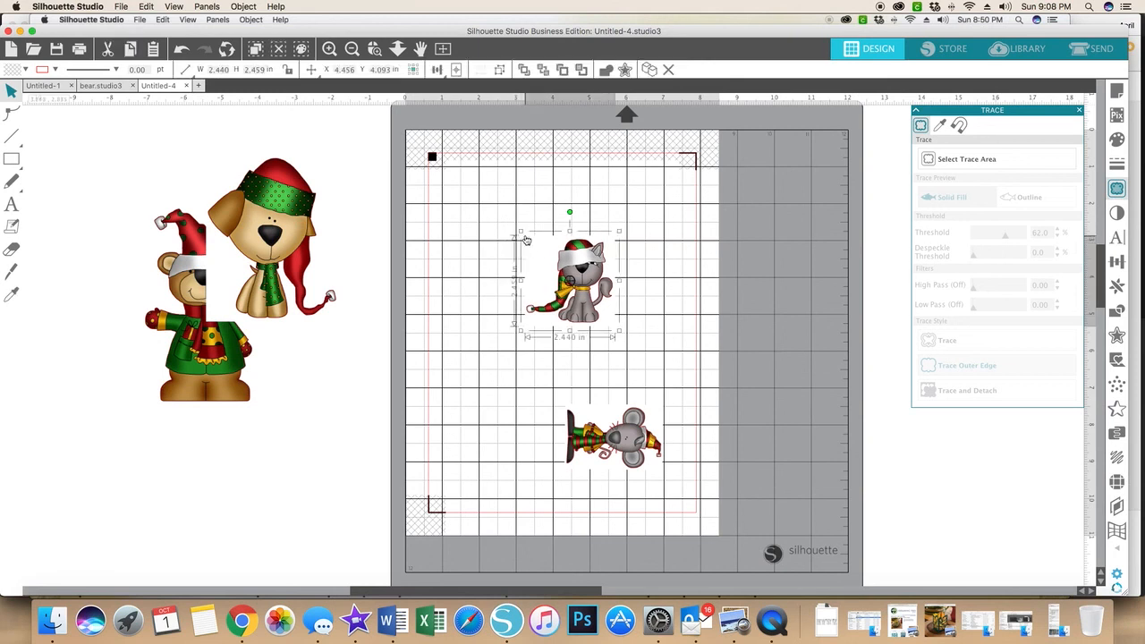
drag(521, 232, 487, 209)
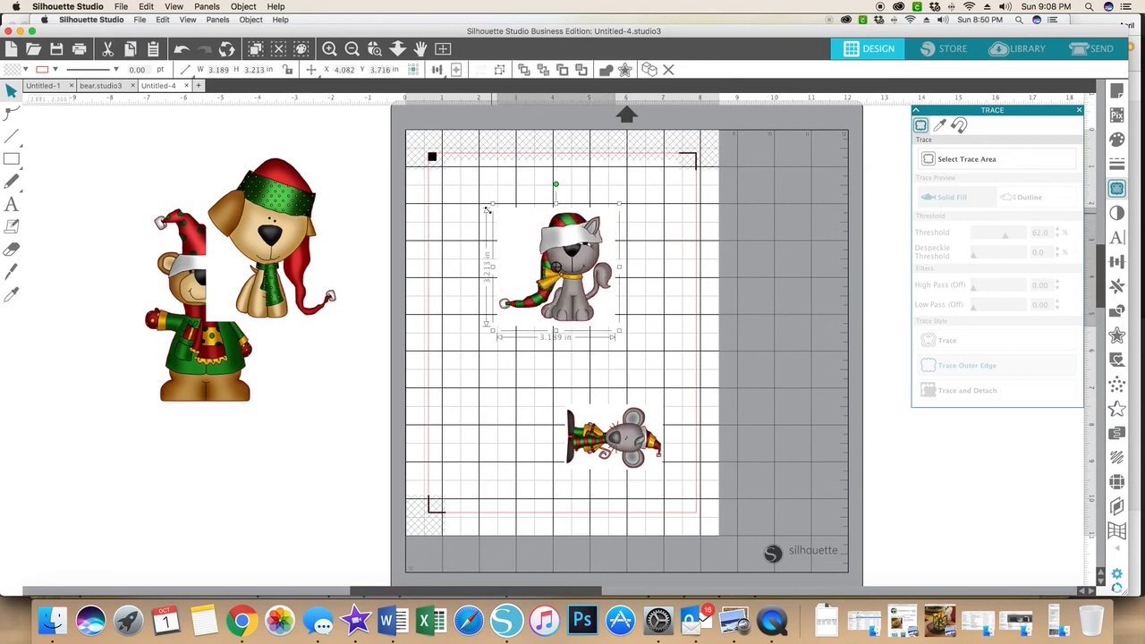
Bring the dog onto the upper left of the page and move the cat to its right
click(265, 239)
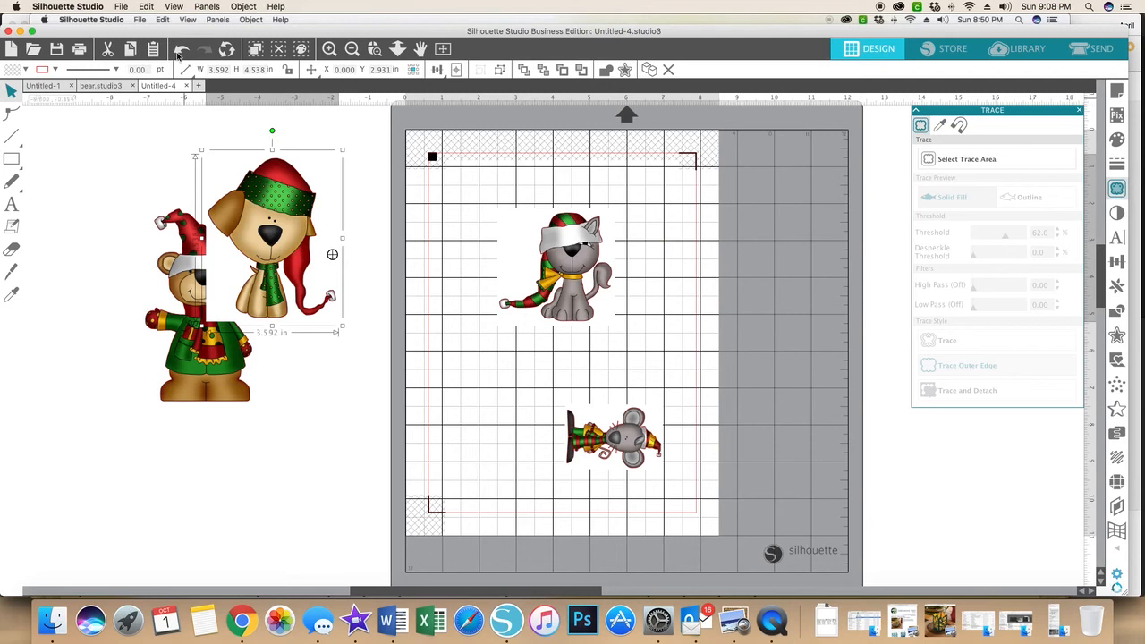
drag(248, 223, 465, 267)
drag(565, 253, 634, 235)
click(427, 241)
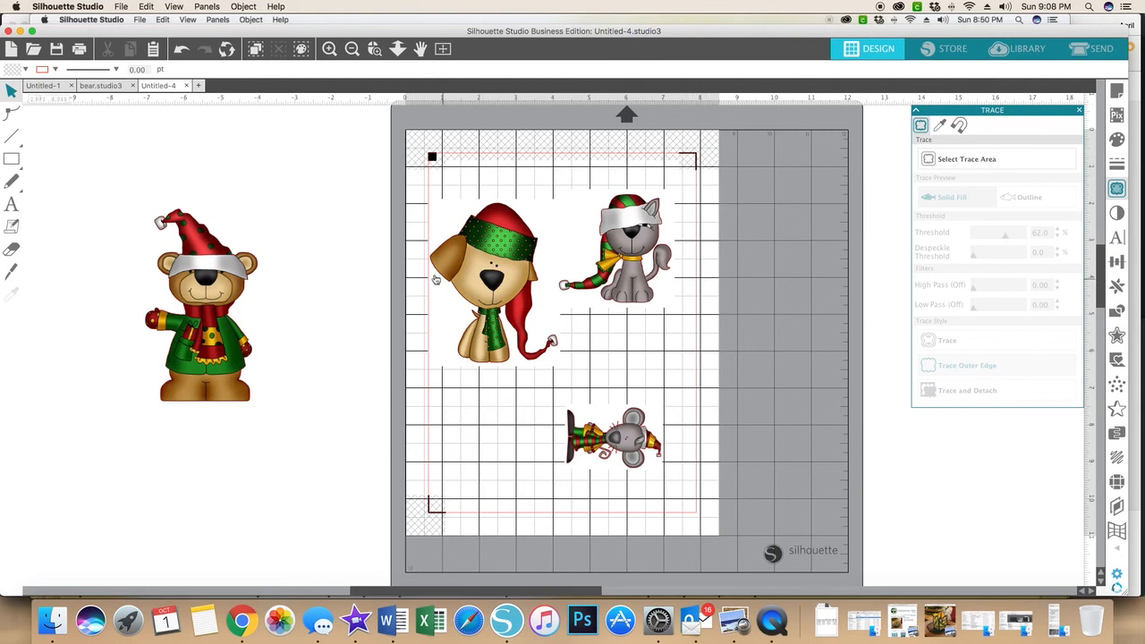
Space the dog and cat side by side within the registration marks and move the mouse to the page's lower right corner
drag(491, 267, 503, 263)
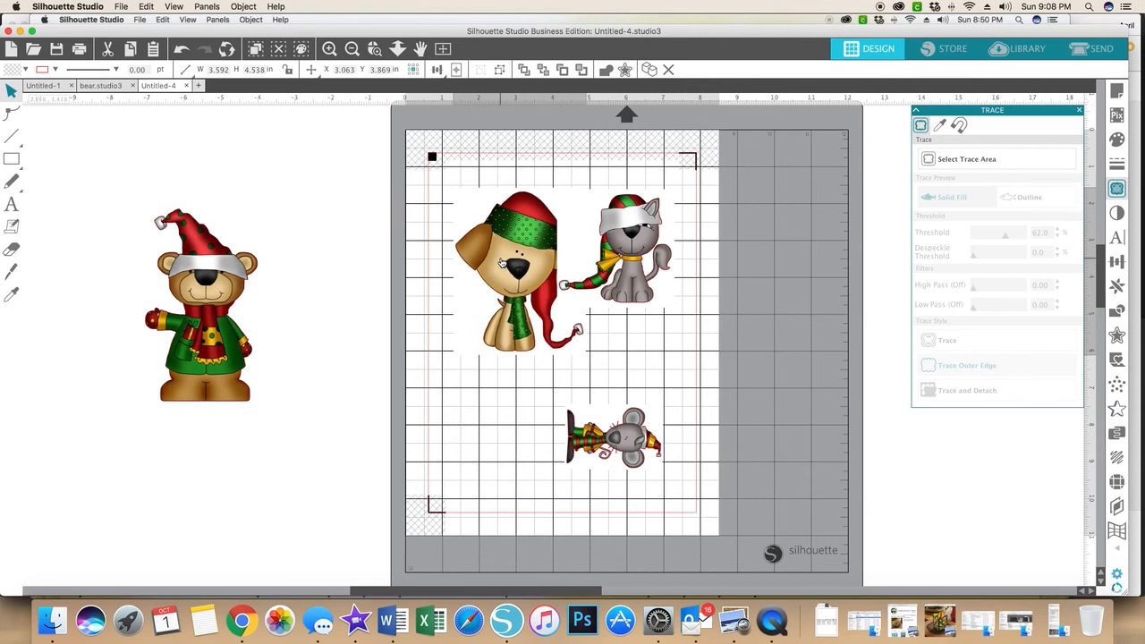
drag(632, 257, 651, 240)
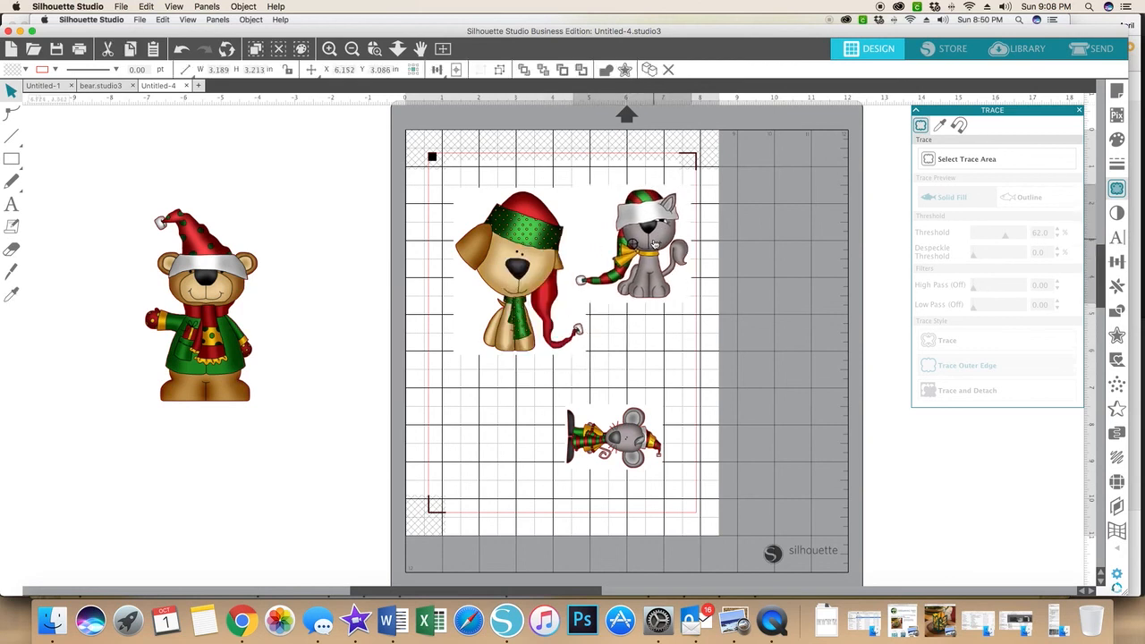
drag(512, 272, 500, 271)
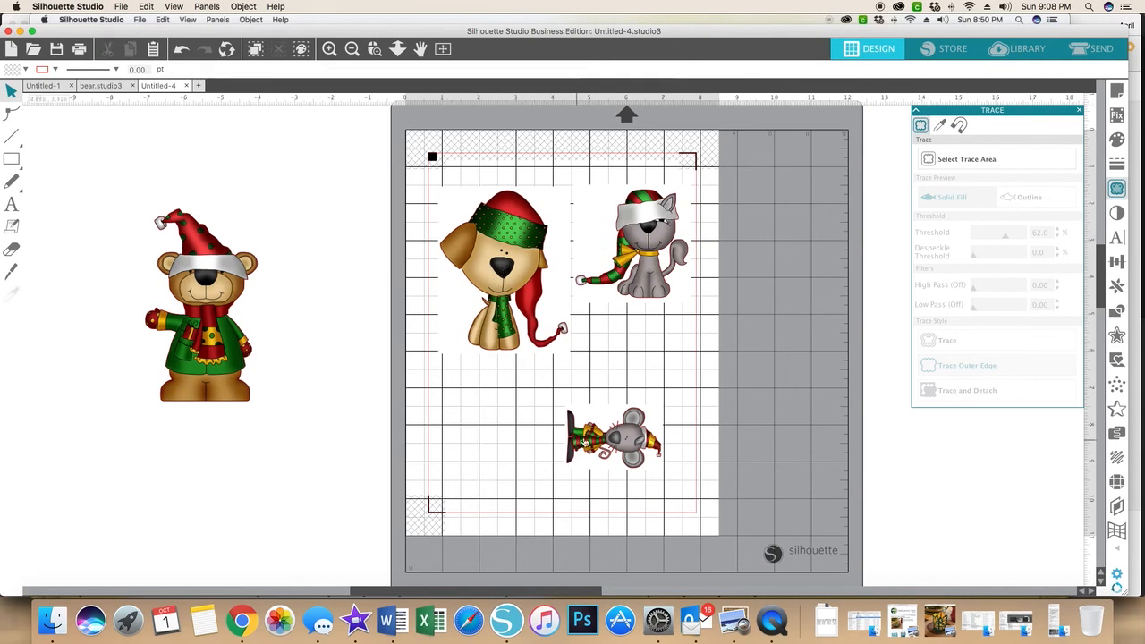
drag(601, 454, 619, 475)
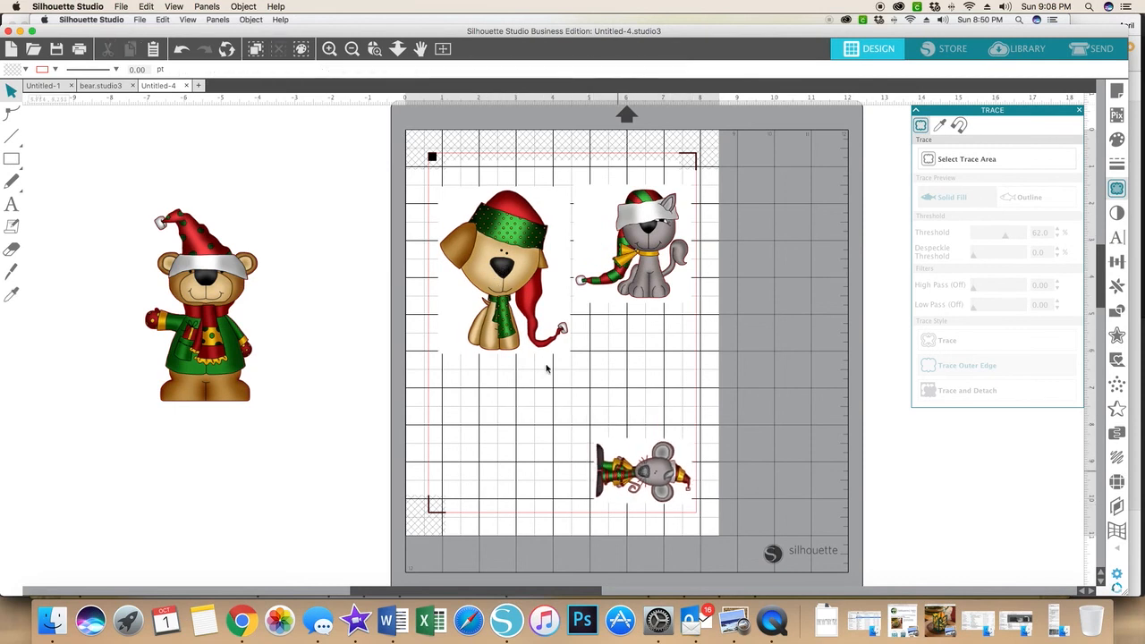
Move the bear nearer the page and scale it down to about 2.74 x 4.66 in
click(212, 263)
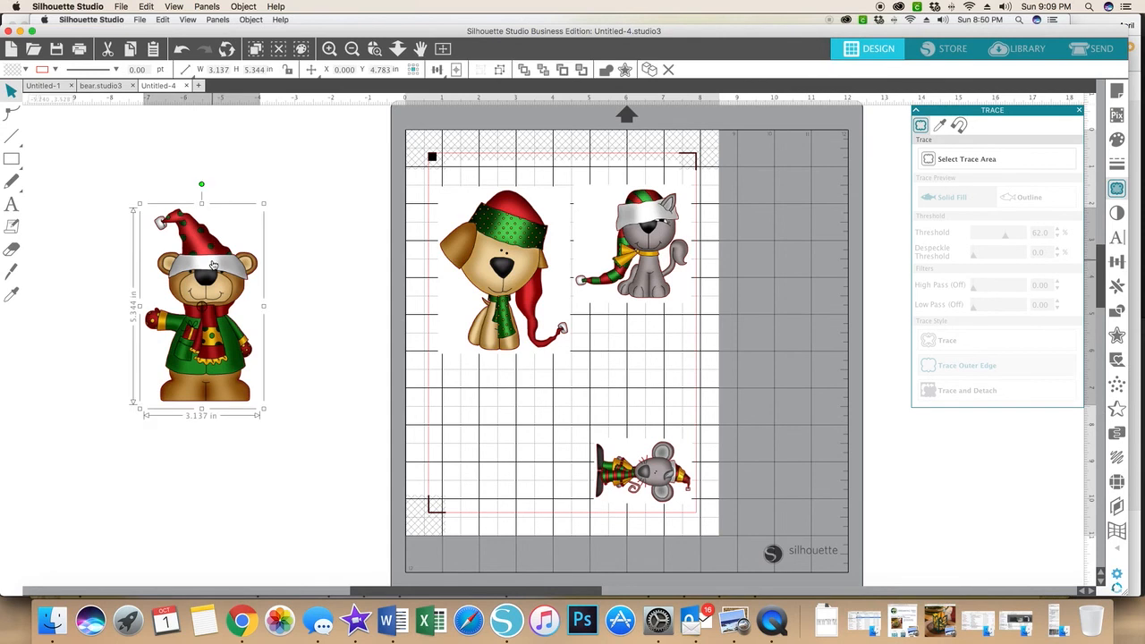
drag(213, 265, 280, 279)
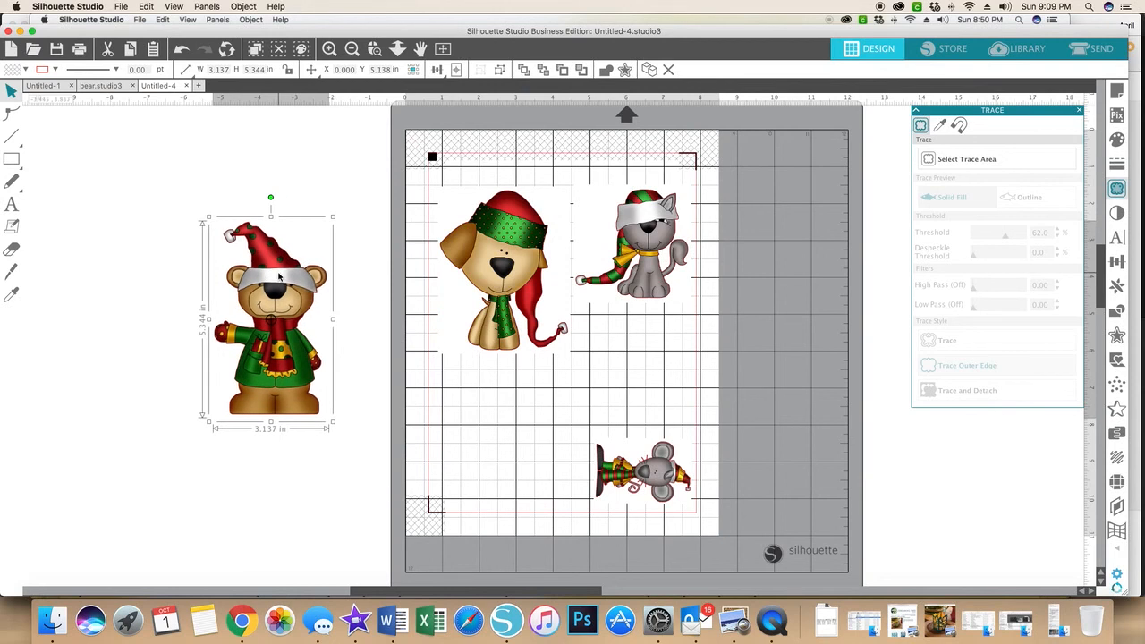
right_click(279, 277)
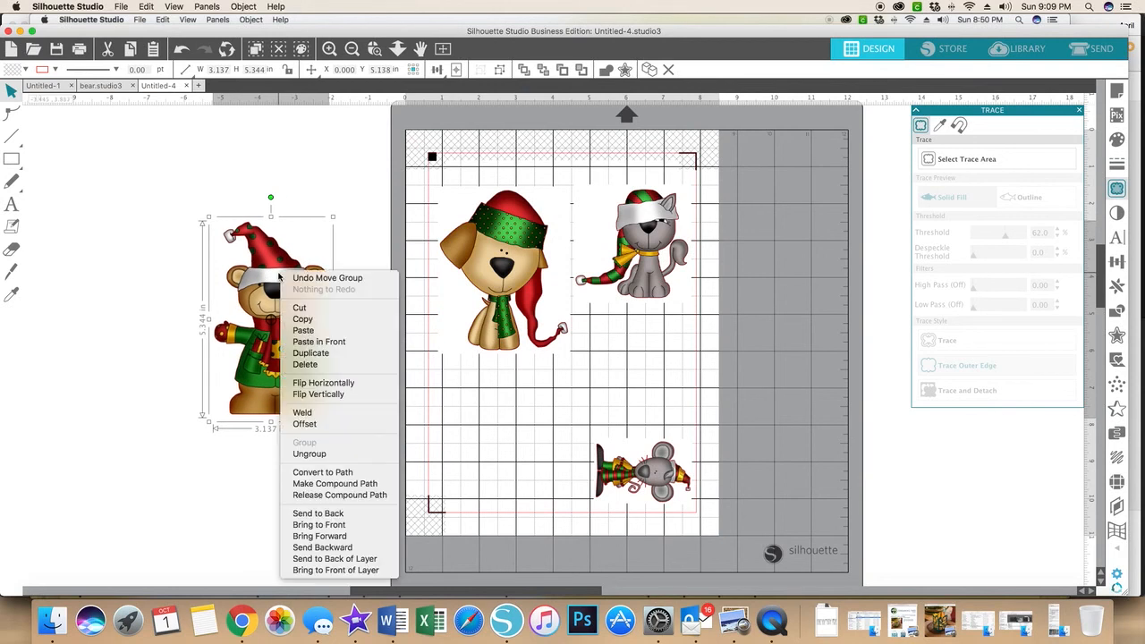
click(185, 294)
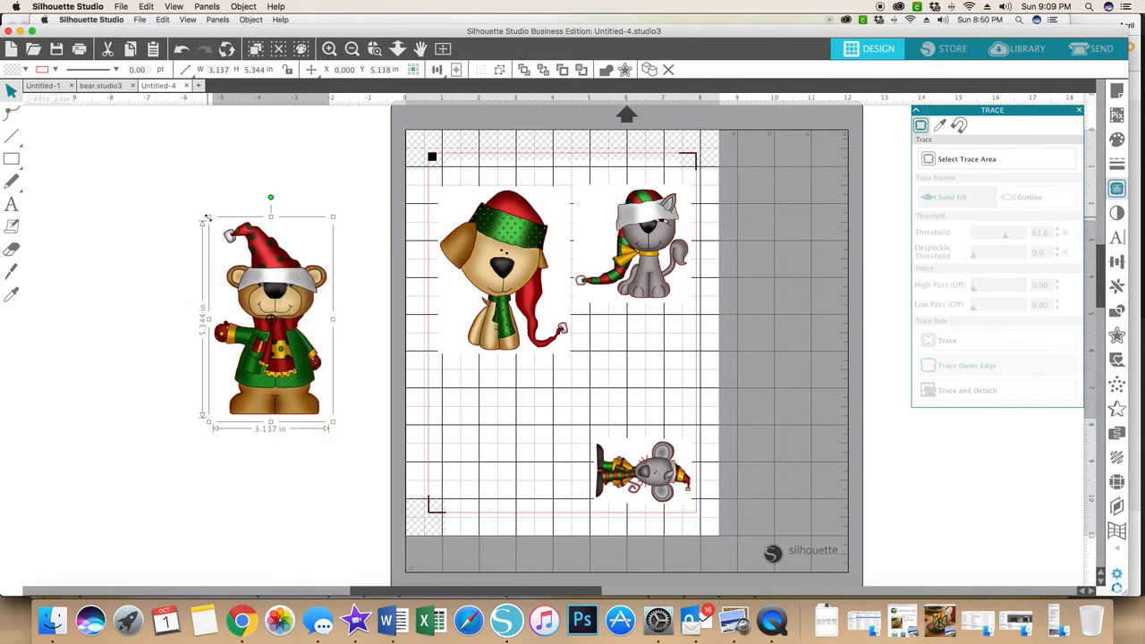
drag(211, 224, 225, 241)
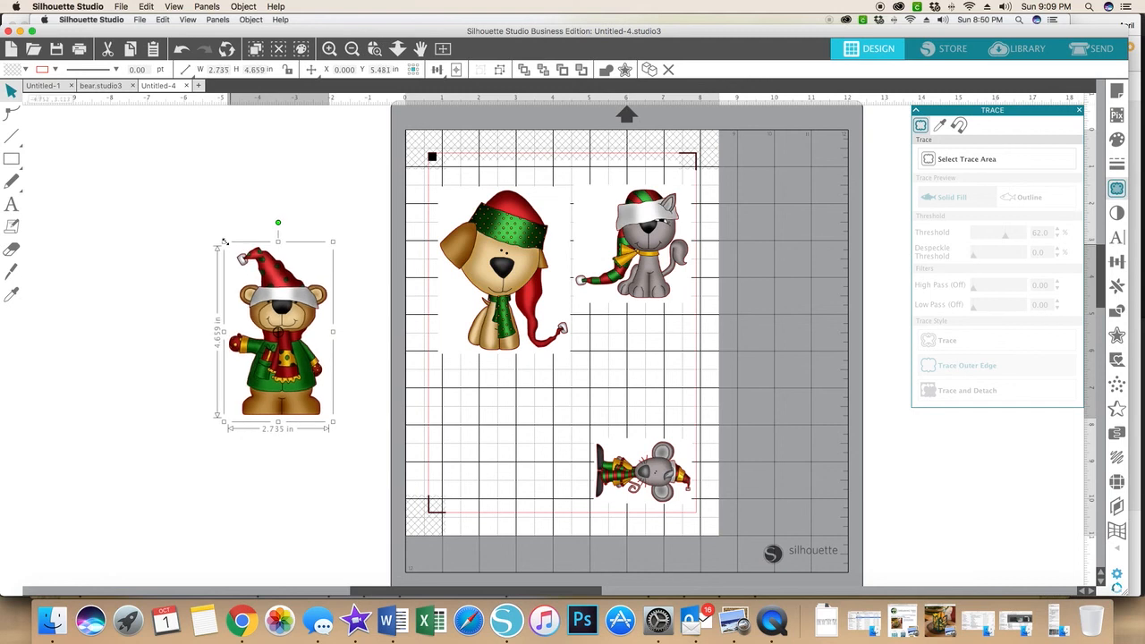
Scale the dog down to about 3.21 x 4.05 in and the mouse to about 1.2 x 1.8 in
click(479, 257)
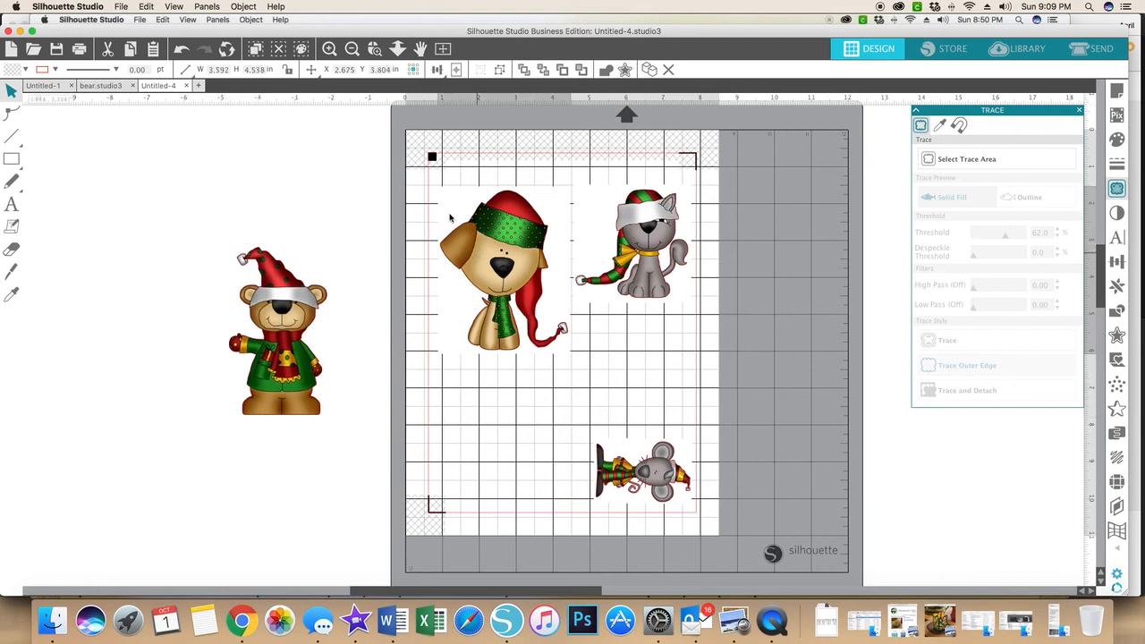
drag(443, 194, 448, 200)
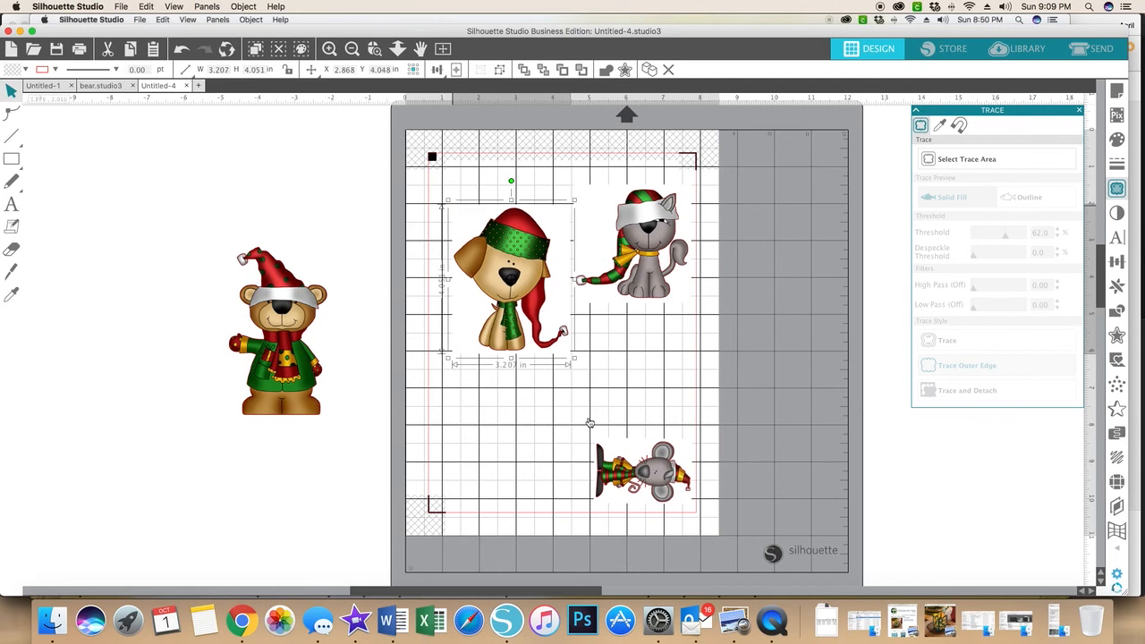
click(657, 466)
drag(587, 433, 623, 456)
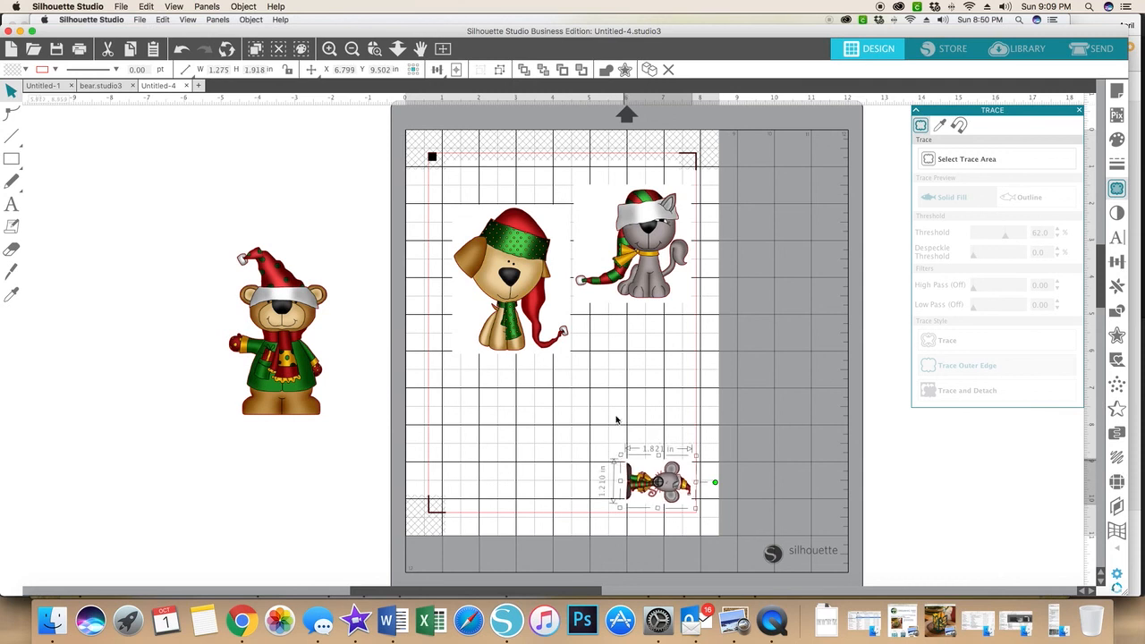
Scale the cat down and shift the cat and dog up to clear space in the middle of the page
click(644, 275)
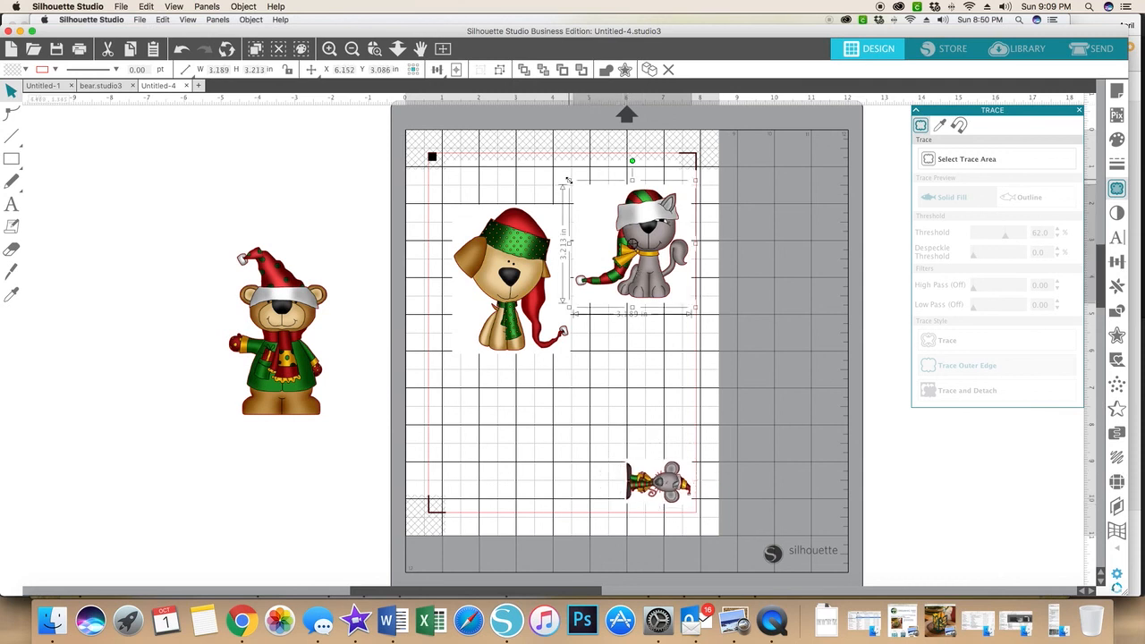
drag(569, 184, 591, 214)
drag(660, 236, 650, 217)
drag(530, 257, 541, 233)
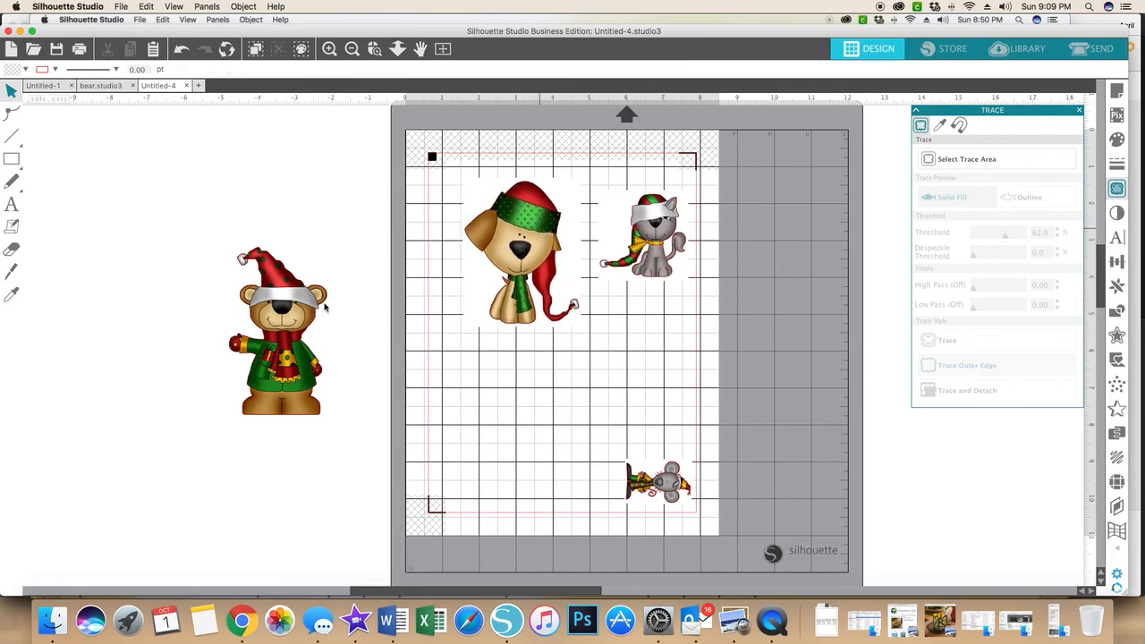
Rotate the bear 90 degrees clockwise, place it between the dog and the mouse, and shift the mouse slightly left
click(274, 248)
drag(278, 224, 420, 332)
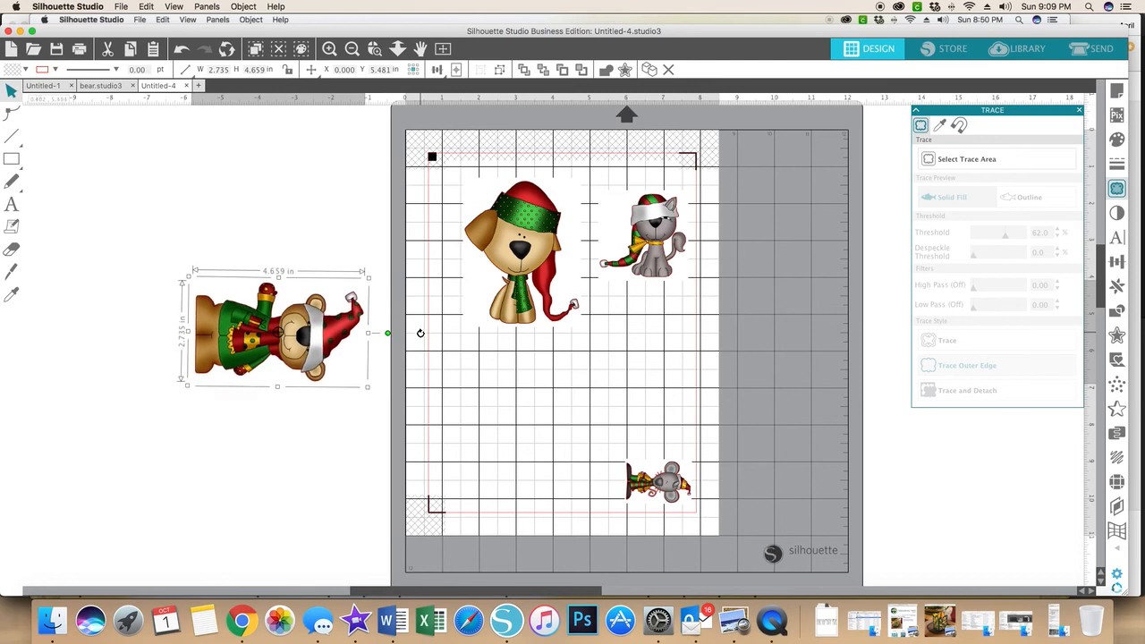
drag(314, 343, 620, 400)
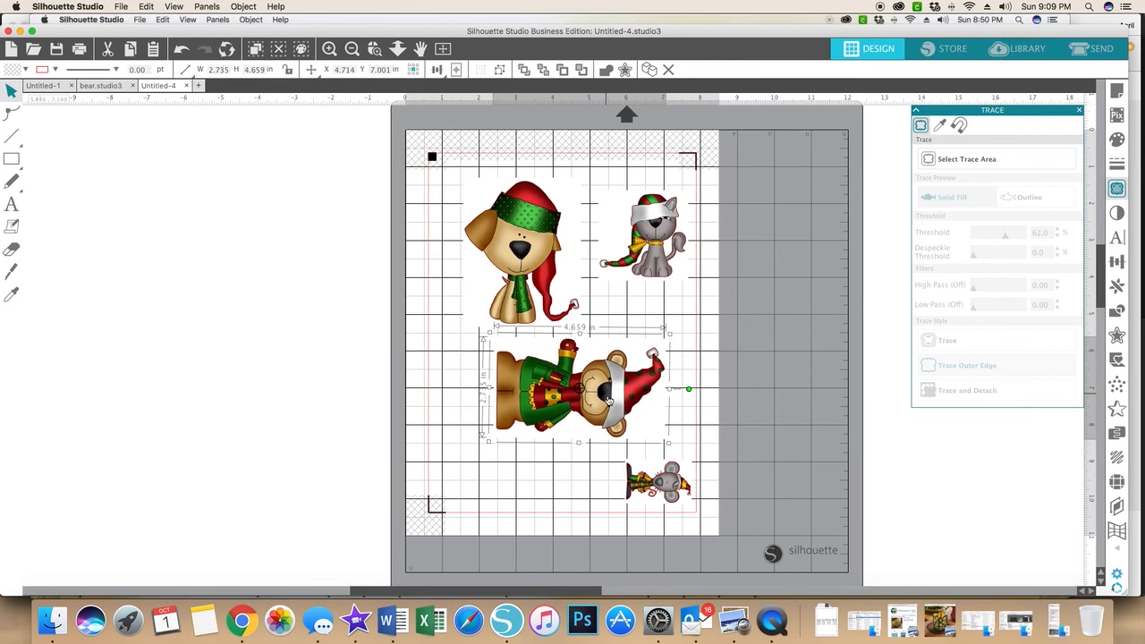
drag(639, 478, 613, 480)
click(774, 332)
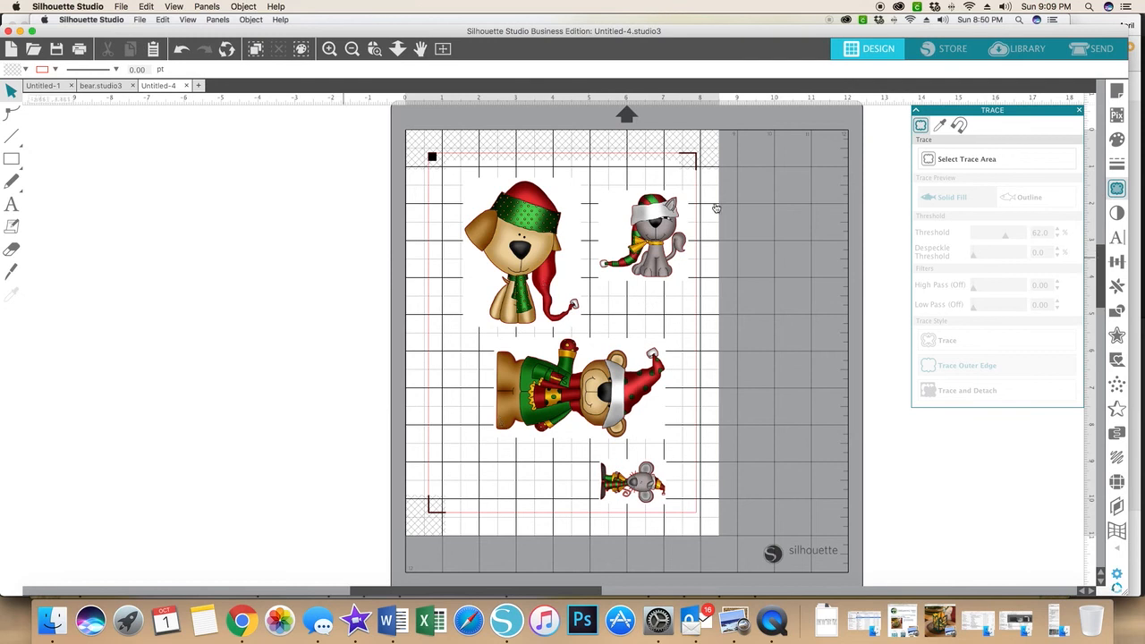
Scale the bear down to about 2.54 x 4.33 in and move it slightly lower, away from the dog
click(626, 376)
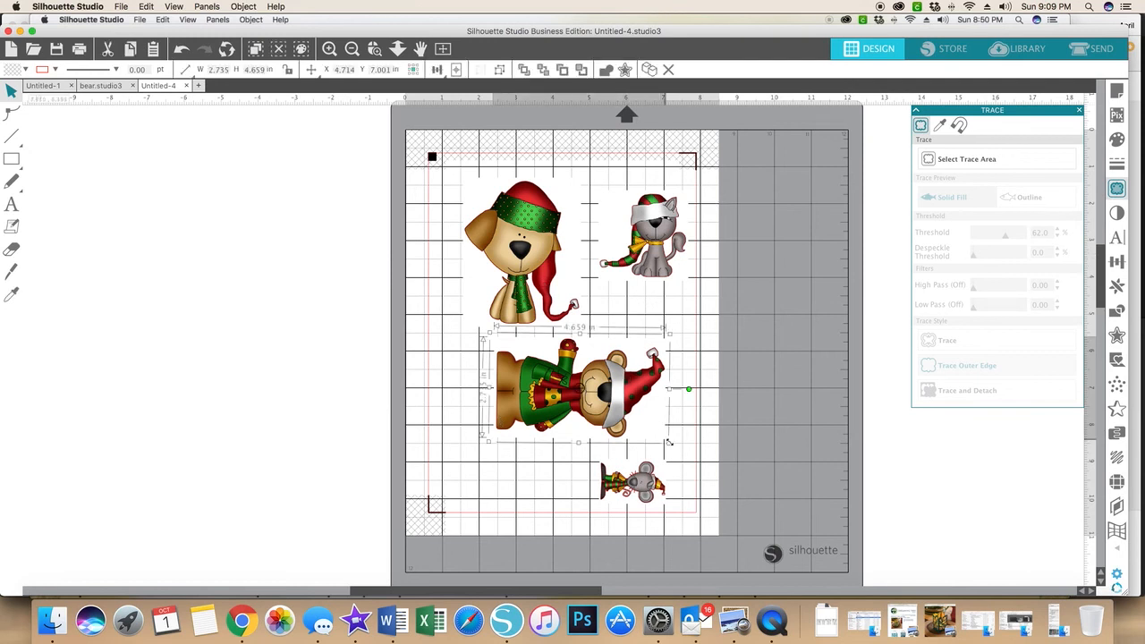
drag(663, 439, 653, 435)
drag(583, 407, 585, 413)
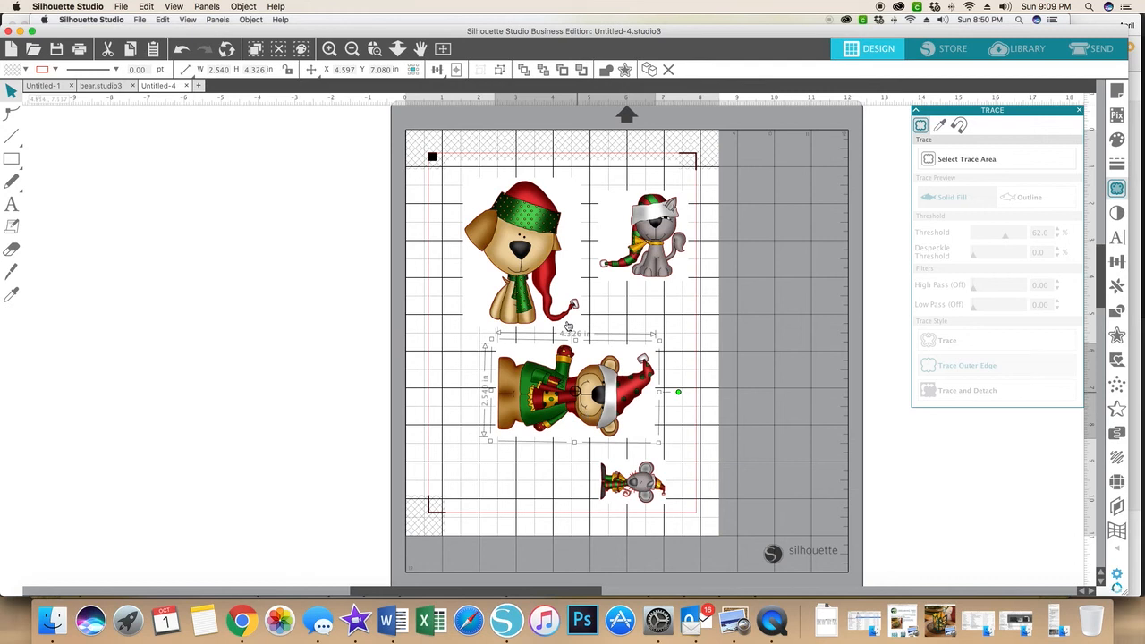
Scale the dog down to about 2.93 x 3.70 in and move it slightly up and left, away from the cat and bear
click(505, 227)
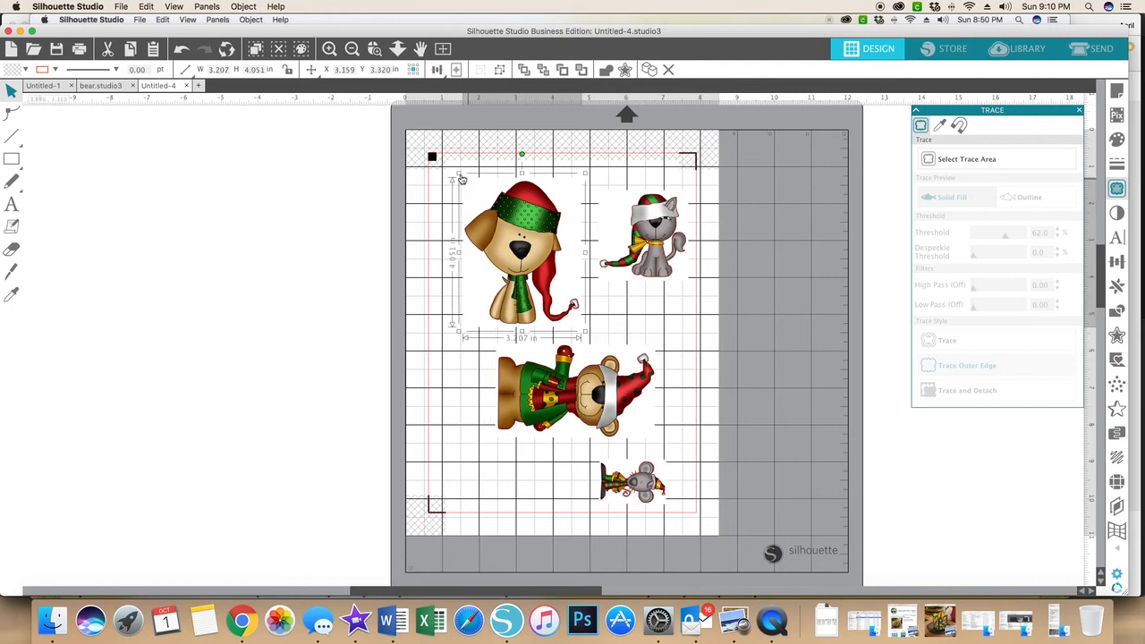
drag(458, 173, 478, 190)
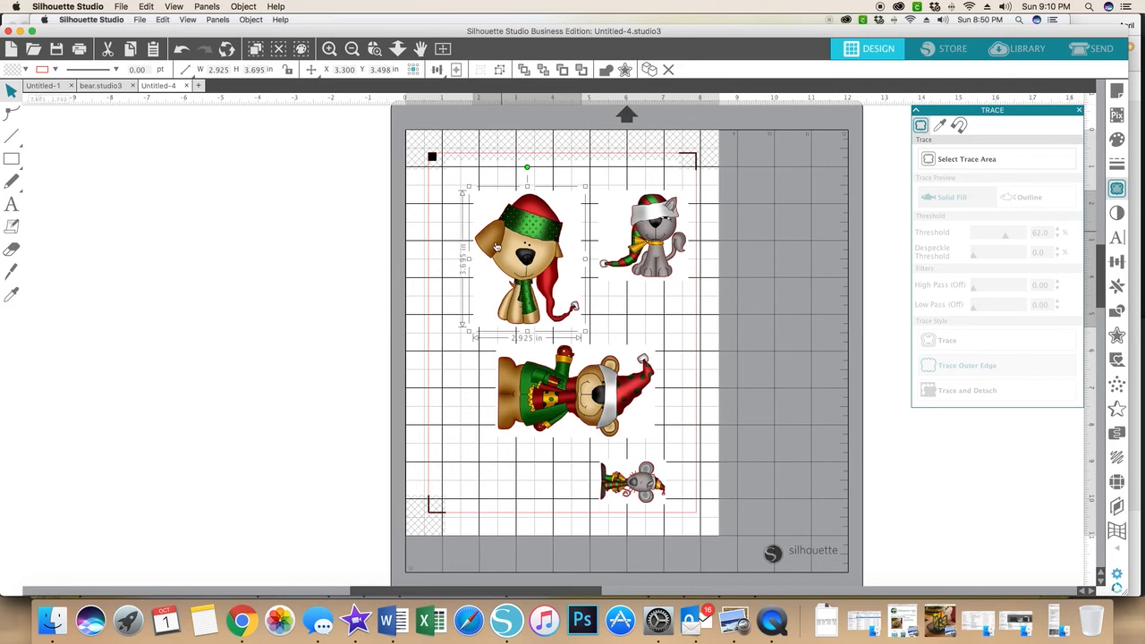
drag(501, 247, 490, 244)
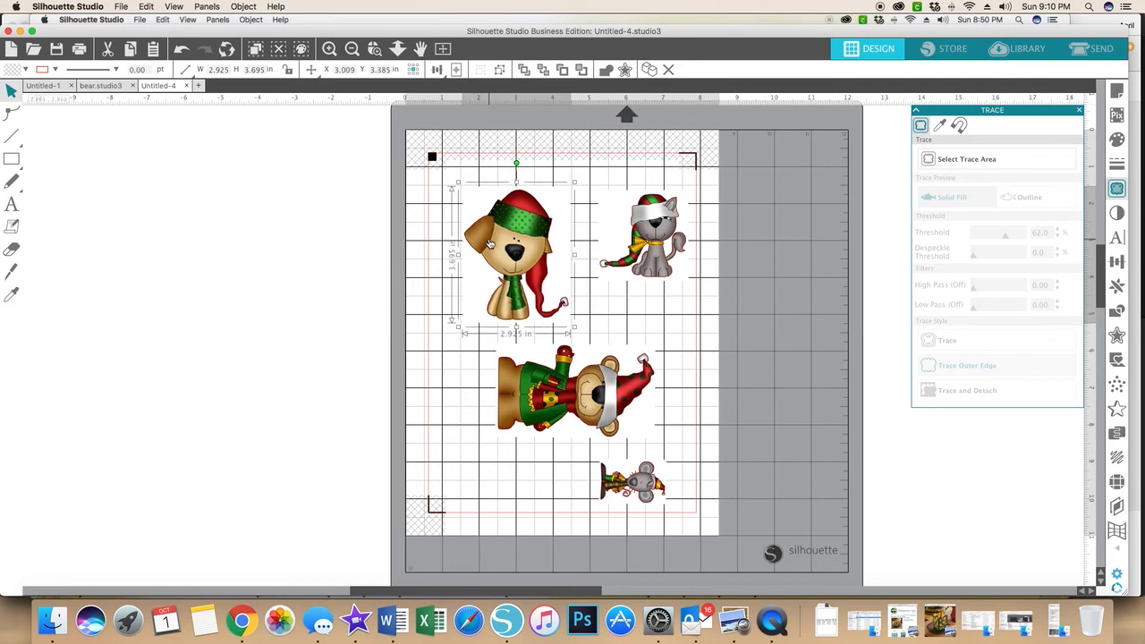
Print one copy of the page on the FUNAI KODAK VERITE CRAFT 6 printer using the default settings
click(121, 7)
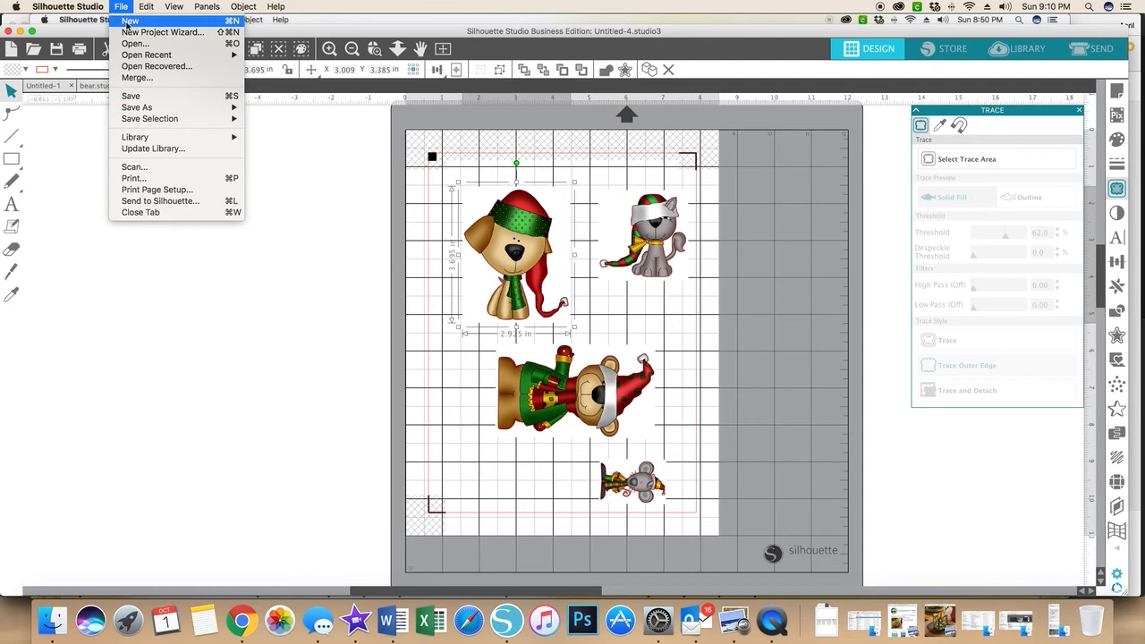
click(135, 179)
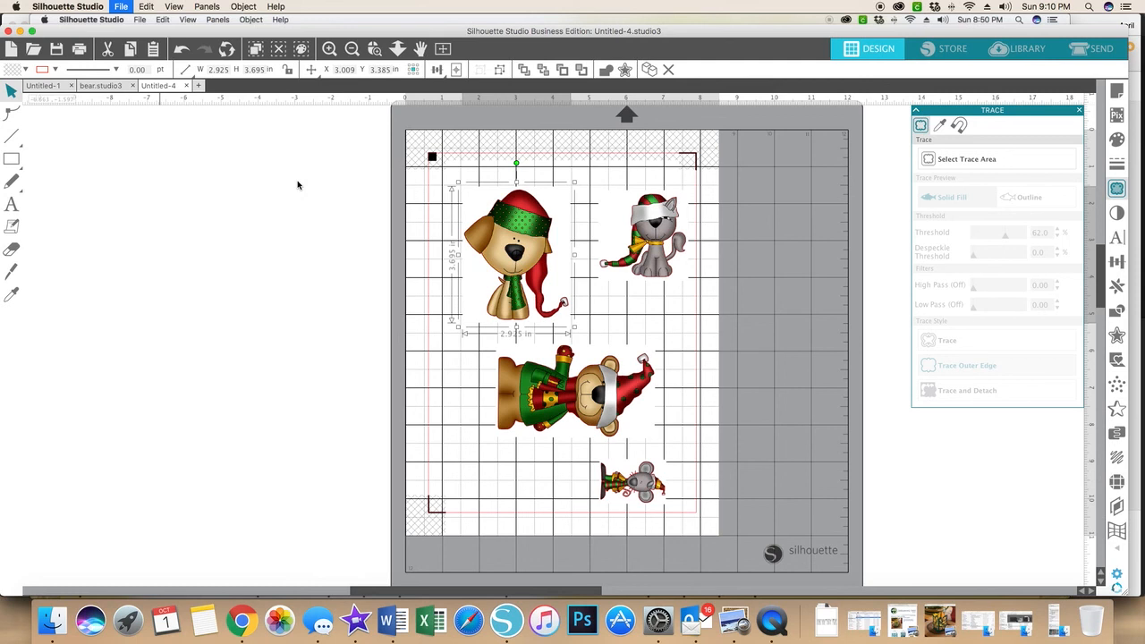
key(super+p)
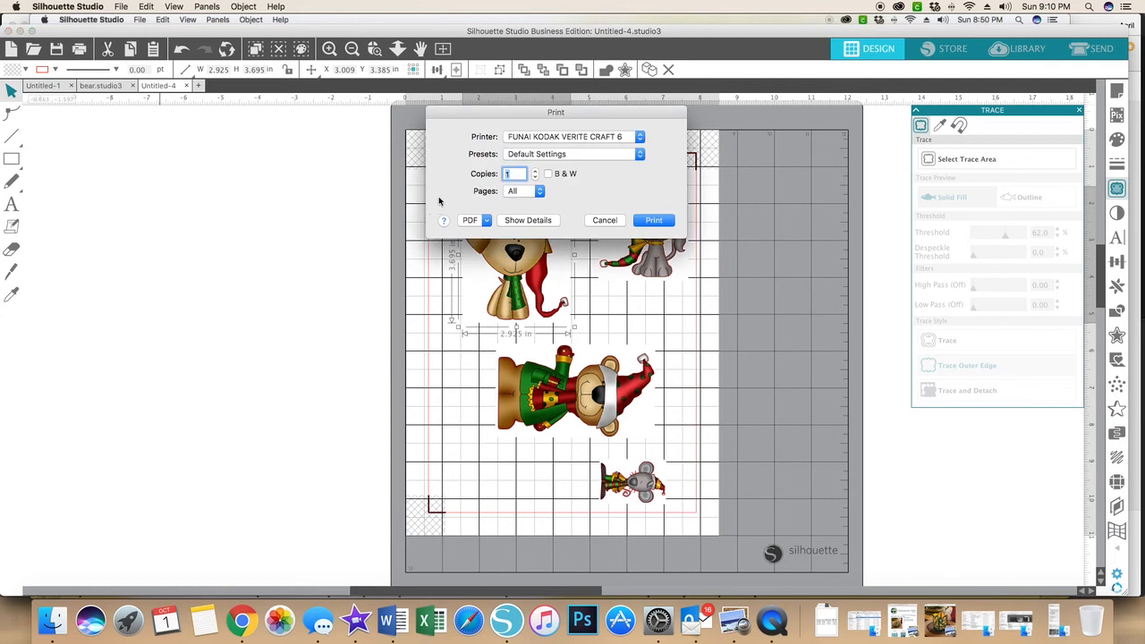
click(654, 221)
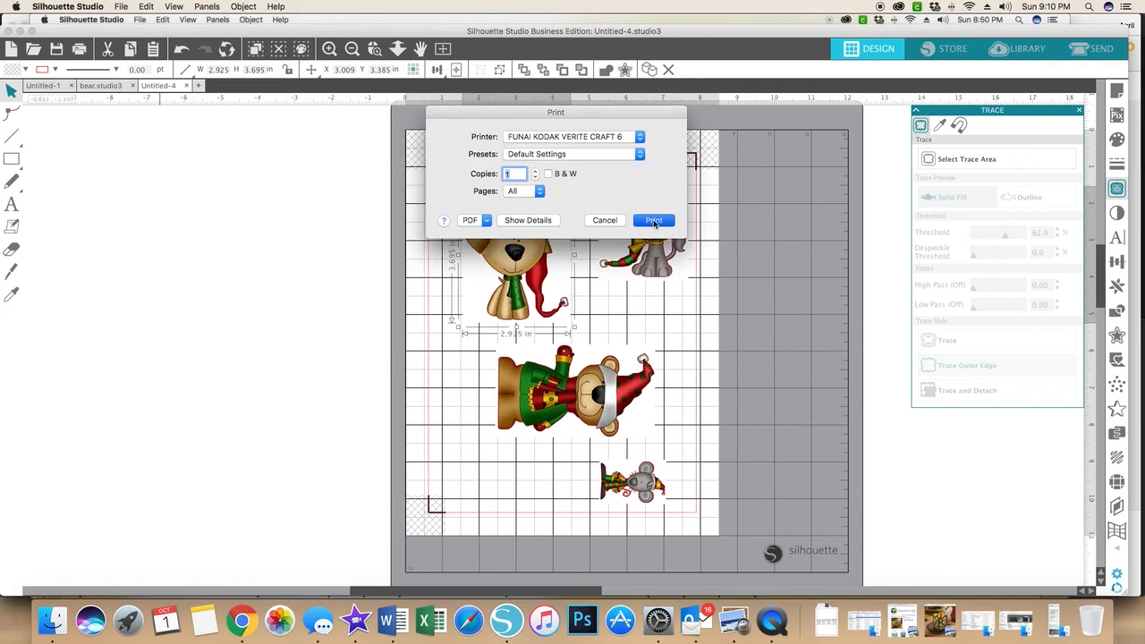